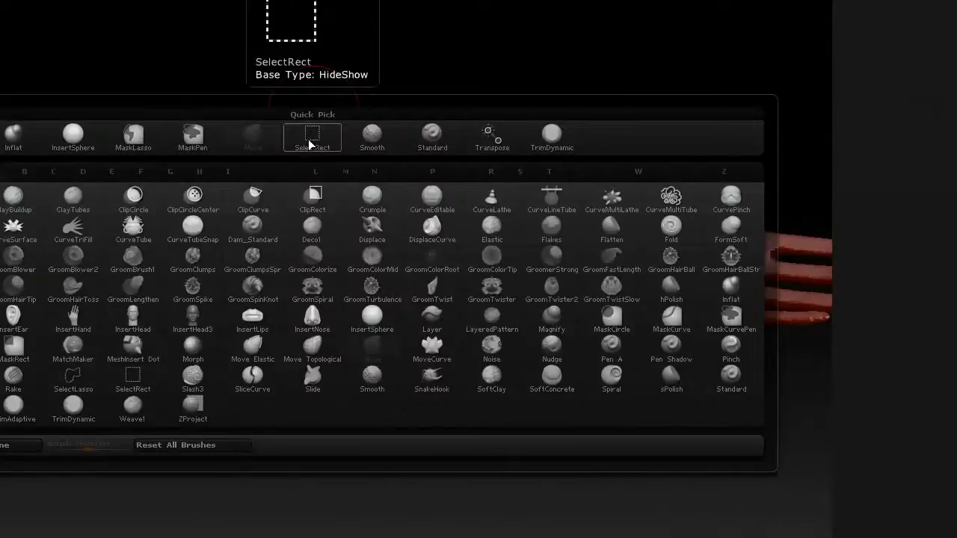
Insert a sphere into the middle of the forearm with the InsertSphere brush
key(n)
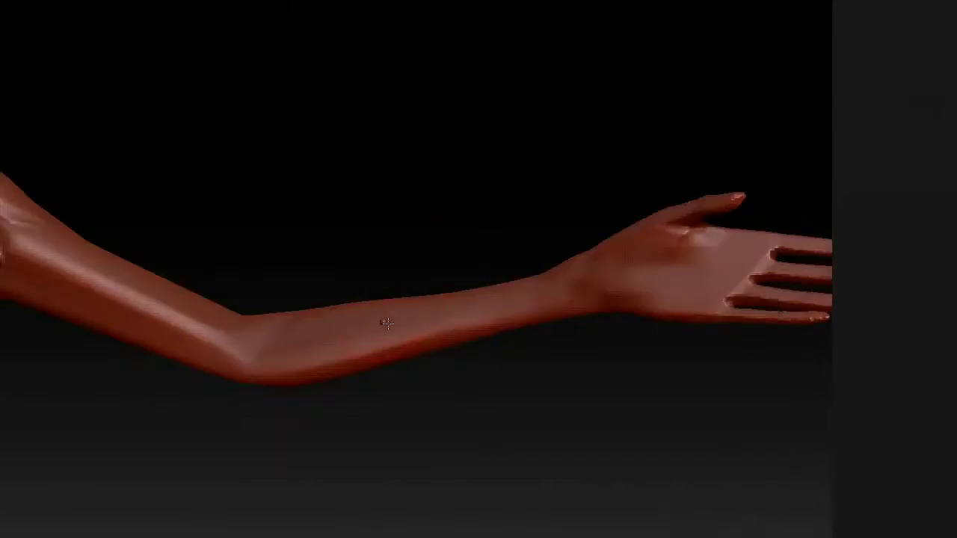
mouse_move(385, 320)
mouse_down()
mouse_move(466, 367)
mouse_move(492, 364)
mouse_move(448, 346)
mouse_move(463, 346)
mouse_up()
drag(459, 173, 439, 314)
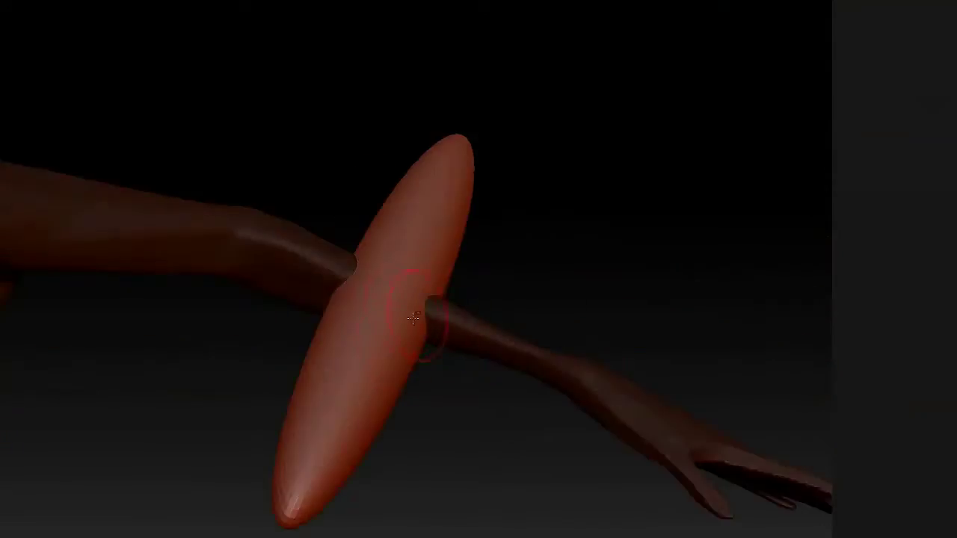
Stretch the inserted sphere into a slender shape and align it lengthwise along the forearm
drag(447, 178, 382, 384)
drag(523, 468, 711, 227)
mouse_move(381, 344)
mouse_down()
mouse_move(427, 329)
mouse_move(658, 137)
mouse_move(517, 214)
mouse_move(431, 229)
mouse_up()
drag(529, 235, 507, 320)
Reshape the insert with the Move brush into a smooth form tapering from the elbow to the wrist
key(space)
click(438, 297)
mouse_move(434, 297)
mouse_down()
mouse_move(441, 314)
mouse_move(423, 310)
mouse_move(320, 352)
mouse_move(352, 383)
mouse_move(470, 367)
mouse_move(464, 317)
mouse_up()
drag(516, 297, 514, 314)
drag(542, 278, 583, 290)
drag(583, 296, 550, 323)
mouse_move(500, 300)
mouse_down()
mouse_move(488, 314)
mouse_move(364, 321)
mouse_move(331, 342)
mouse_move(457, 361)
mouse_up()
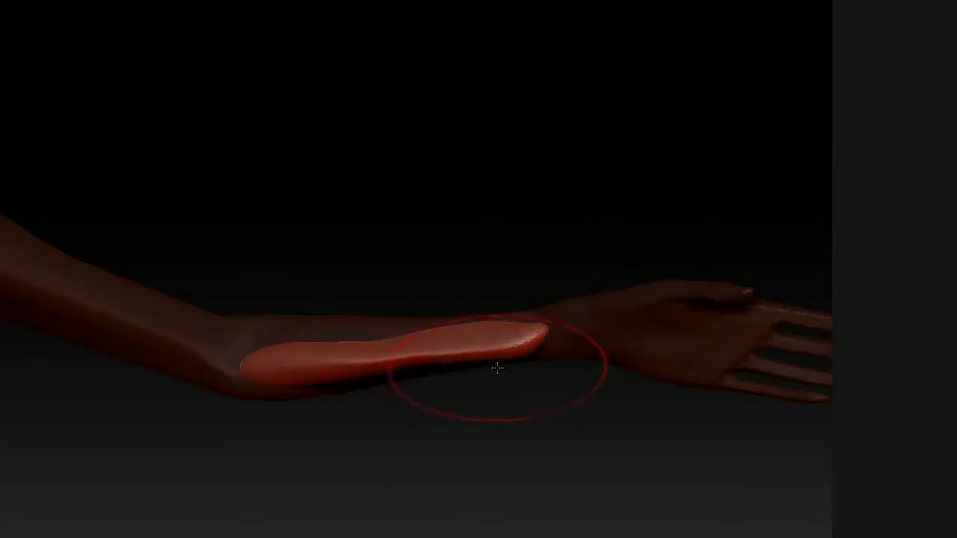
mouse_move(521, 307)
mouse_down()
mouse_move(481, 296)
mouse_move(477, 340)
mouse_up()
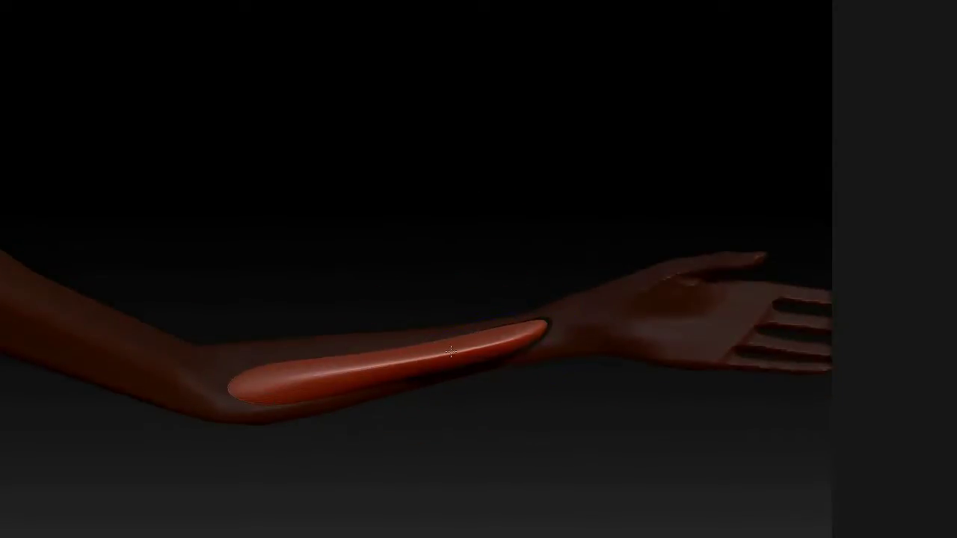
drag(537, 338, 556, 334)
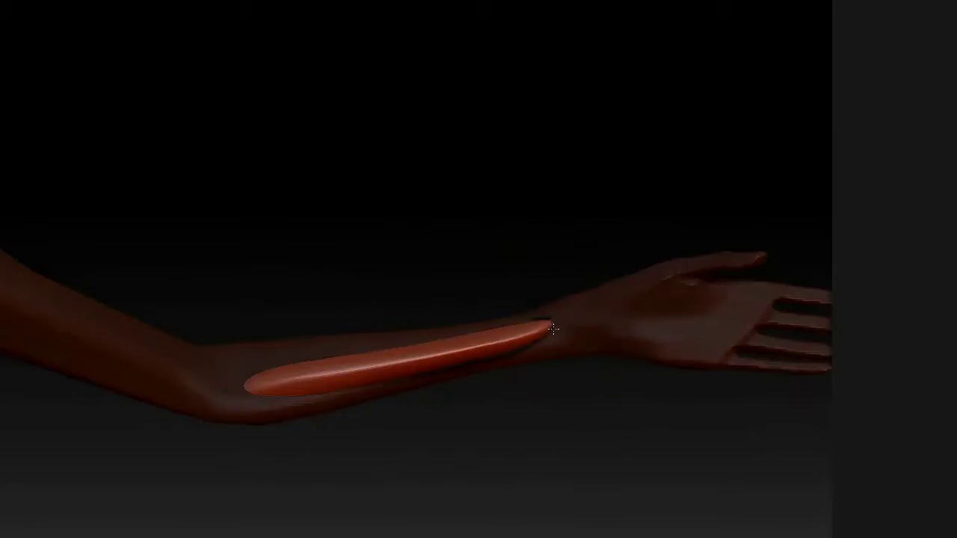
Adjust the elbow end and the middle of the insert so it follows the forearm's contour
mouse_move(271, 362)
mouse_down()
mouse_move(256, 339)
mouse_move(299, 359)
mouse_move(335, 351)
mouse_up()
drag(310, 389, 305, 400)
mouse_move(453, 349)
mouse_down()
mouse_move(365, 291)
mouse_move(416, 436)
mouse_move(465, 364)
mouse_move(511, 372)
mouse_move(508, 392)
mouse_up()
key(space)
mouse_move(397, 338)
mouse_down()
mouse_move(393, 374)
mouse_move(394, 363)
mouse_up()
Refine the insert's outline into a thicker end near the elbow and a thin tip at the wrist
mouse_move(573, 406)
mouse_down()
mouse_move(583, 451)
mouse_move(573, 384)
mouse_move(615, 293)
mouse_up()
key(space)
click(543, 408)
mouse_move(529, 416)
mouse_down()
mouse_move(606, 492)
mouse_move(618, 334)
mouse_move(681, 368)
mouse_move(583, 379)
mouse_up()
alt+drag(586, 416, 604, 431)
drag(629, 463, 640, 427)
mouse_move(624, 378)
mouse_down()
mouse_move(585, 311)
mouse_move(560, 334)
mouse_move(566, 381)
mouse_move(613, 491)
mouse_up()
drag(527, 446, 525, 457)
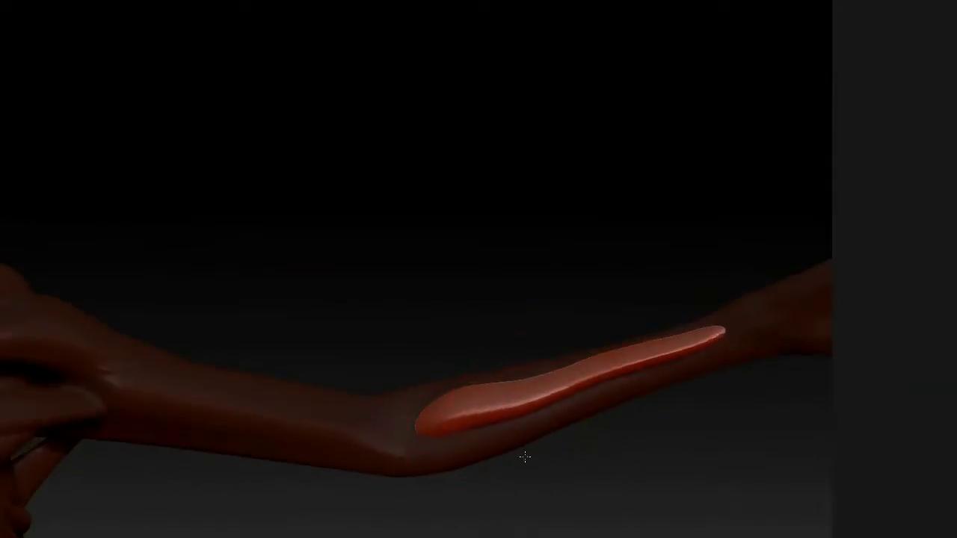
mouse_move(590, 380)
mouse_down()
mouse_move(596, 394)
mouse_move(566, 385)
mouse_up()
drag(617, 351, 644, 355)
drag(724, 333, 736, 340)
drag(477, 382, 471, 388)
Remesh the arm with DynaMesh to cut the insert's shape out of the forearm as a long opening
mouse_move(551, 300)
mouse_down()
mouse_move(414, 259)
mouse_move(429, 264)
mouse_up()
ctrl+drag(479, 212, 485, 322)
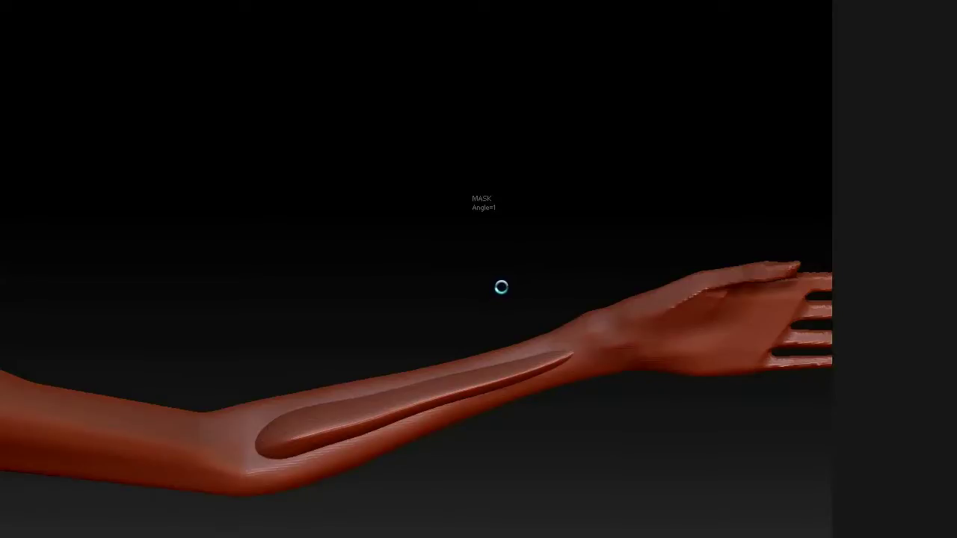
shift+drag(339, 425, 418, 408)
drag(465, 464, 477, 373)
mouse_move(444, 276)
alt+mouse_down()
mouse_move(441, 254)
mouse_move(433, 352)
mouse_move(504, 282)
mouse_move(469, 395)
alt+mouse_up()
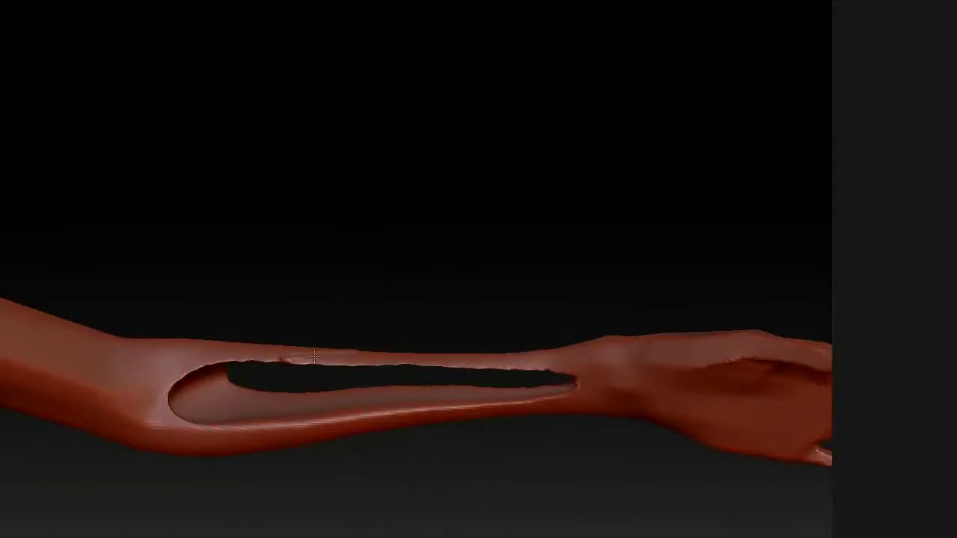
Reshape and smooth the thin upper strand along the forearm opening
key(space)
mouse_move(325, 357)
mouse_down()
mouse_move(279, 361)
mouse_move(355, 348)
mouse_up()
mouse_move(303, 350)
mouse_down()
mouse_move(288, 351)
mouse_move(495, 353)
mouse_move(251, 353)
mouse_move(179, 365)
mouse_up()
mouse_move(266, 337)
shift+mouse_down()
mouse_move(252, 346)
mouse_move(451, 338)
shift+mouse_up()
drag(510, 354, 430, 351)
Isolate the index finger with a topological mask and rotate it away from the middle finger
mouse_move(486, 306)
mouse_down()
mouse_move(528, 280)
mouse_move(341, 278)
mouse_move(402, 247)
mouse_move(434, 249)
mouse_move(455, 331)
mouse_move(380, 338)
mouse_move(393, 342)
mouse_move(403, 316)
mouse_move(470, 310)
mouse_move(492, 290)
mouse_up()
mouse_move(423, 314)
mouse_down()
mouse_move(450, 288)
mouse_move(442, 269)
mouse_up()
drag(412, 322, 471, 288)
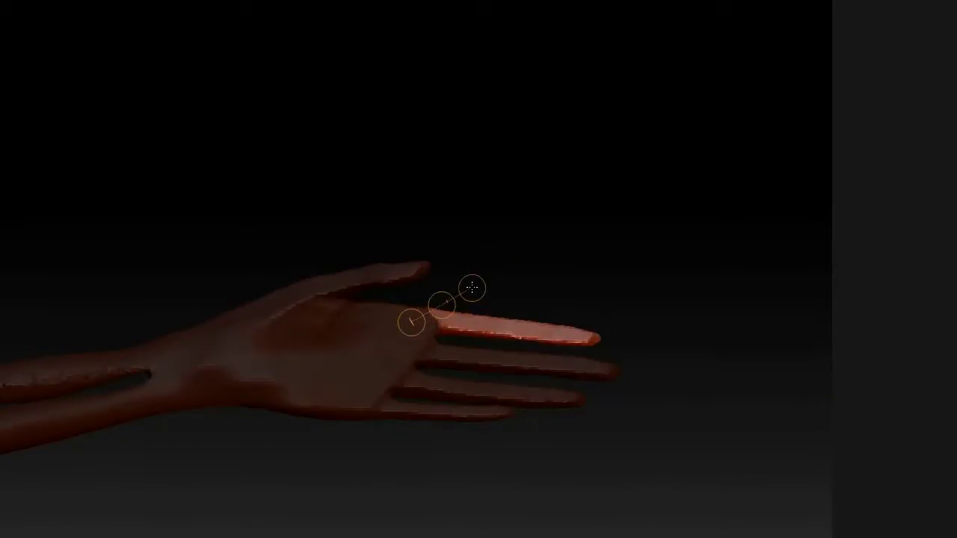
drag(438, 323, 581, 265)
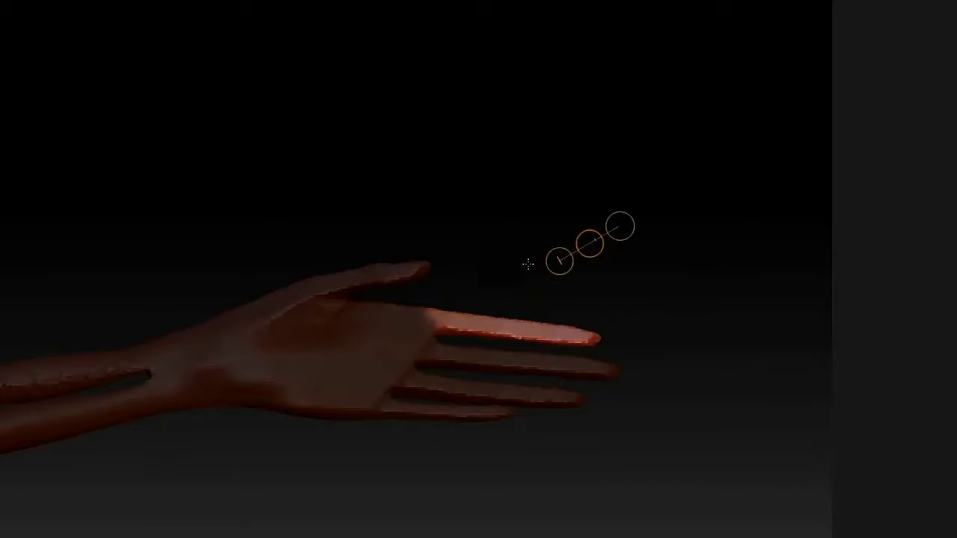
drag(487, 275, 476, 278)
drag(435, 320, 464, 320)
drag(577, 335, 570, 311)
Isolate the middle and little fingers in turn and rotate the little finger outward from the palm
ctrl+drag(413, 349, 489, 351)
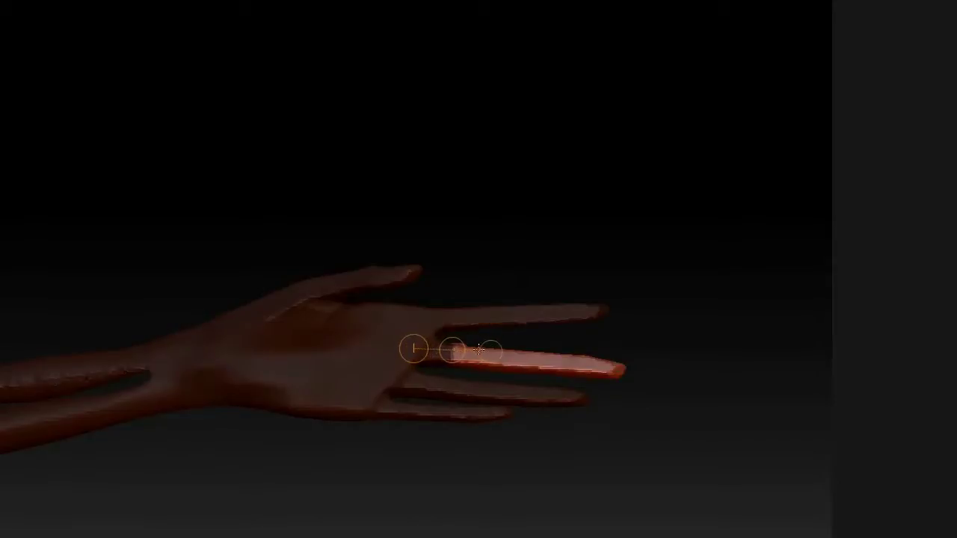
ctrl+drag(355, 399, 426, 414)
drag(331, 404, 495, 415)
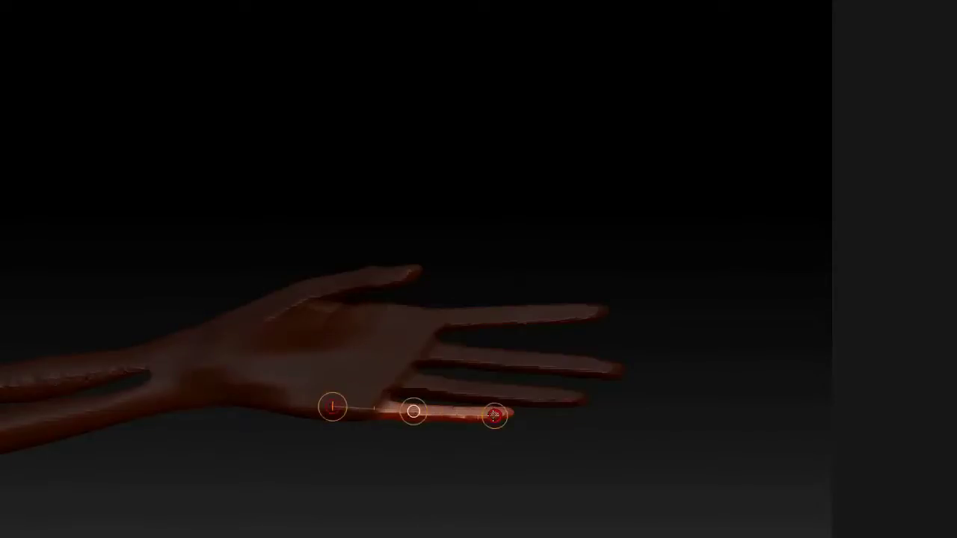
click(368, 384)
drag(376, 408, 431, 432)
Isolate the ring finger with a topological mask and rotate it toward the little finger
ctrl+drag(388, 380, 494, 405)
click(399, 356)
key(ctrl+z)
mouse_move(388, 299)
ctrl+mouse_down()
mouse_move(405, 353)
mouse_move(438, 370)
mouse_move(490, 352)
ctrl+mouse_up()
drag(450, 388, 456, 409)
Isolate the ring finger again from the back of the hand, rotate it closer to the little finger and clear the mask
drag(500, 202, 363, 196)
drag(467, 307, 464, 277)
drag(562, 240, 591, 330)
mouse_move(598, 389)
mouse_down()
mouse_move(454, 419)
mouse_move(451, 442)
mouse_up()
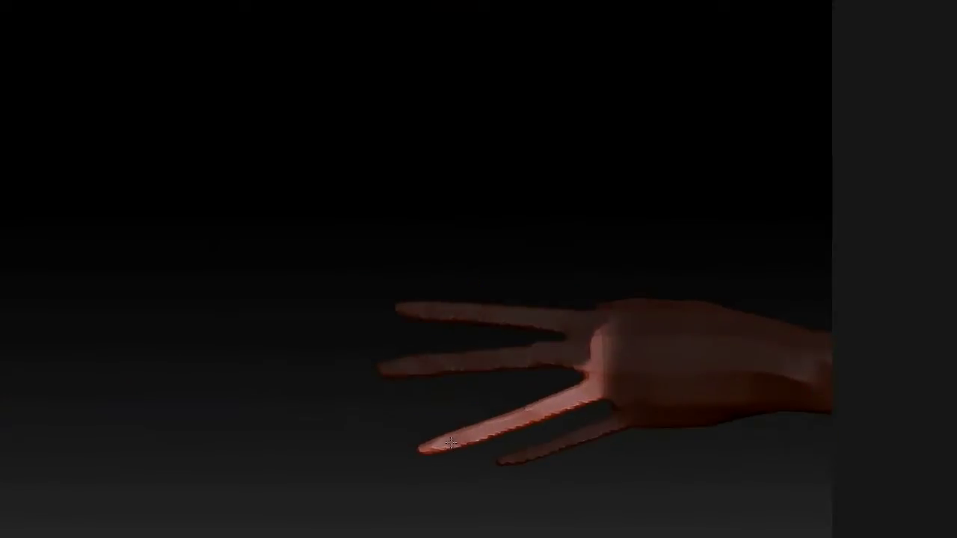
key(ctrl+z)
mouse_move(535, 245)
ctrl+mouse_down()
mouse_move(536, 282)
mouse_move(635, 258)
mouse_move(621, 236)
ctrl+mouse_up()
drag(453, 421, 465, 443)
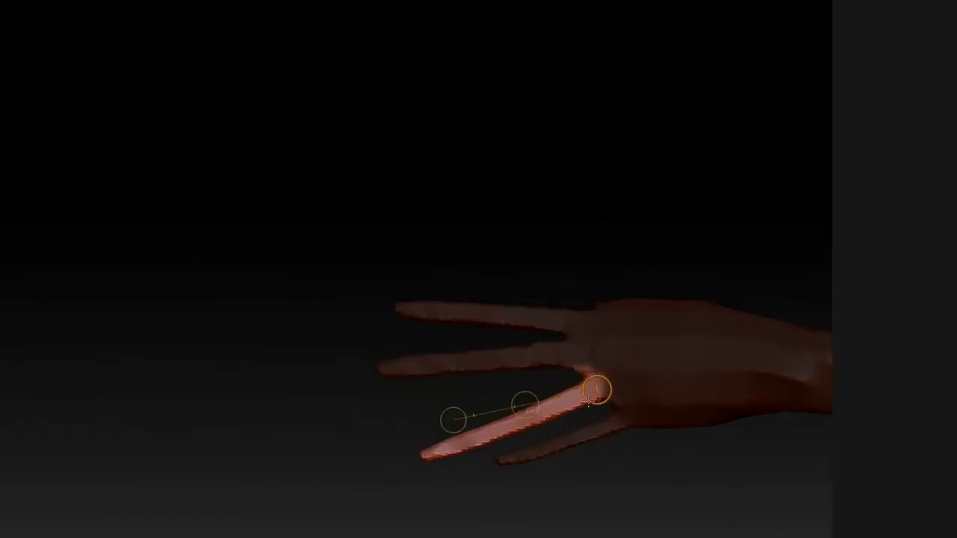
drag(524, 403, 517, 411)
ctrl+drag(569, 528, 564, 516)
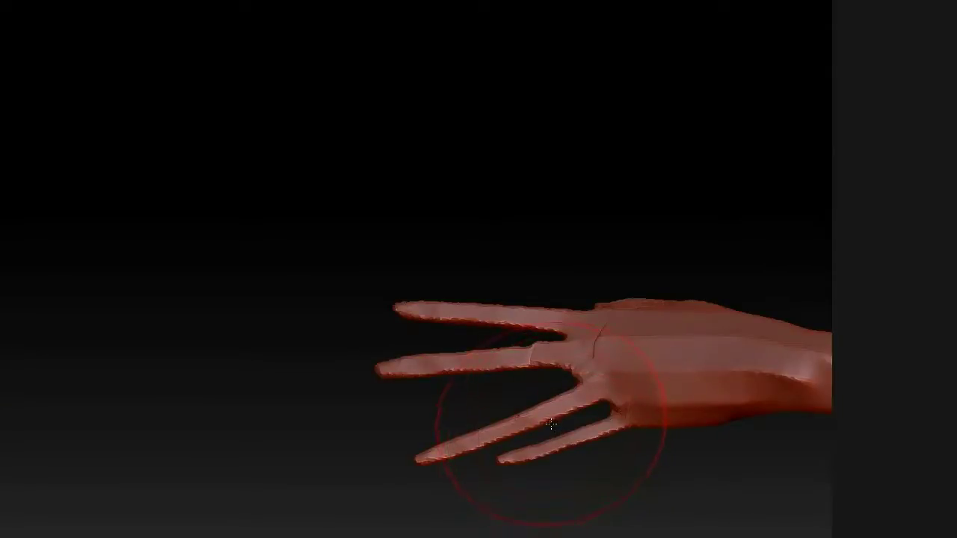
Thicken the ring and little fingers with the Inflat brush until they touch
key(b)
key(i)
key(n)
mouse_move(564, 424)
mouse_down()
mouse_move(581, 420)
mouse_move(500, 453)
mouse_up()
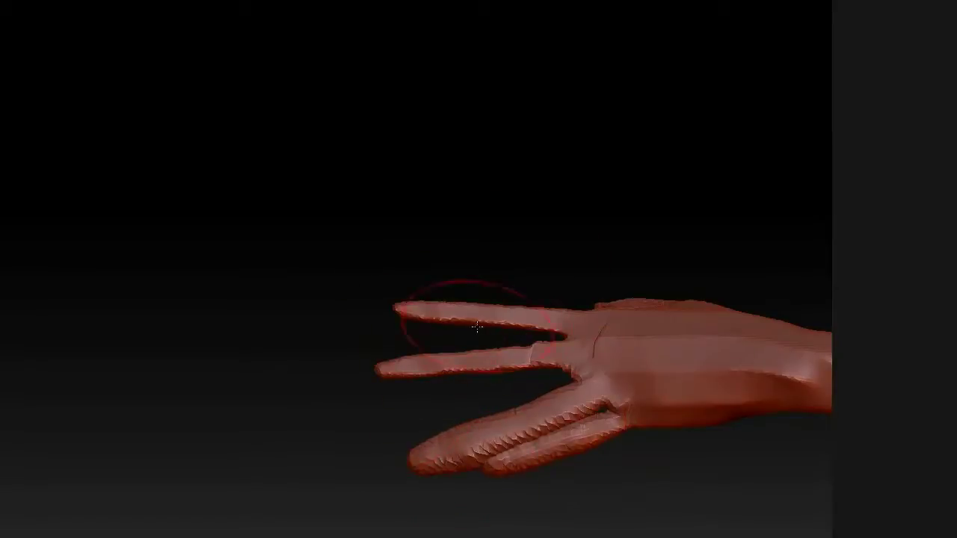
Isolate the middle finger with a topological mask and move it closer to the index finger
key(w)
ctrl+drag(592, 355, 509, 360)
drag(631, 342, 416, 359)
ctrl+drag(508, 262, 490, 271)
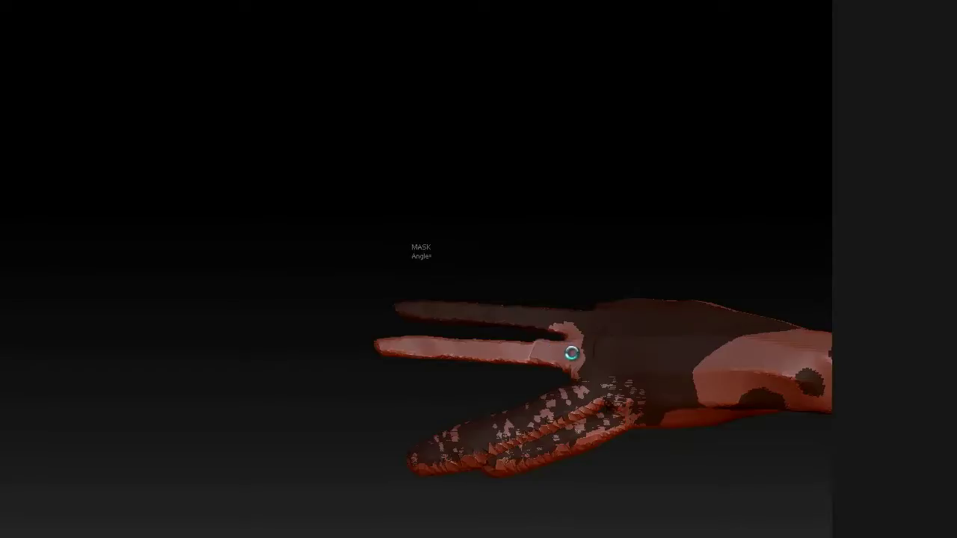
key(ctrl+z)
mouse_move(562, 344)
mouse_down()
mouse_move(502, 331)
mouse_move(346, 329)
mouse_move(368, 326)
mouse_up()
Inflate the index and middle fingers into one thick pair and remesh the hand to fuse them
mouse_move(472, 453)
mouse_down()
mouse_move(449, 478)
mouse_move(418, 246)
mouse_move(519, 343)
mouse_move(476, 341)
mouse_move(591, 338)
mouse_move(565, 347)
mouse_up()
mouse_move(455, 278)
ctrl+mouse_down()
mouse_move(450, 380)
mouse_move(705, 274)
mouse_move(702, 282)
ctrl+mouse_up()
ctrl+click(702, 283)
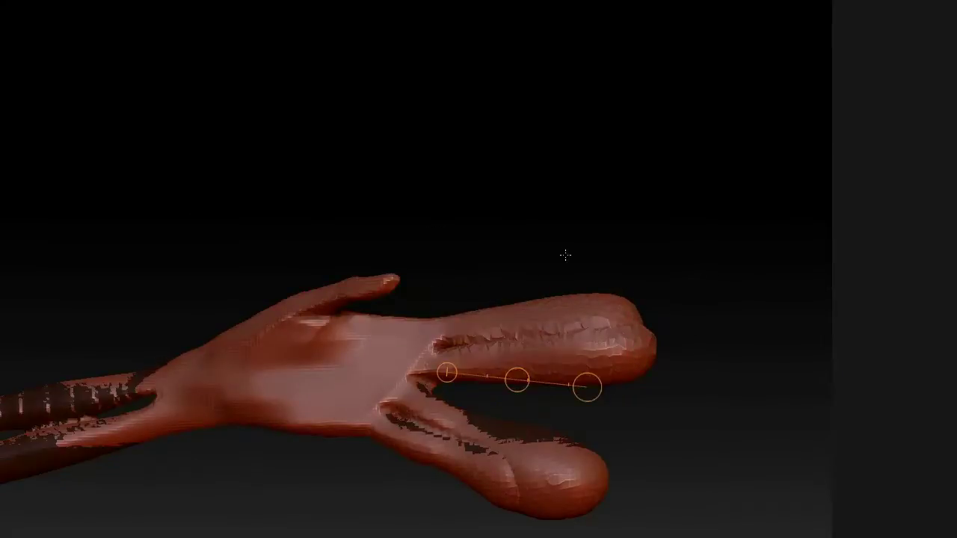
Isolate the fused index and middle fingers and stretch them lengthwise
drag(434, 344, 540, 328)
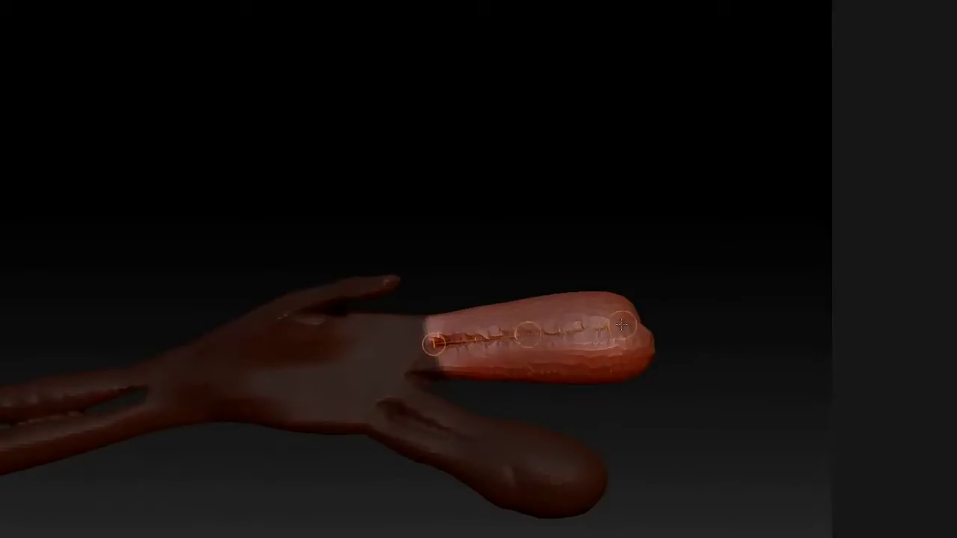
drag(619, 326, 681, 314)
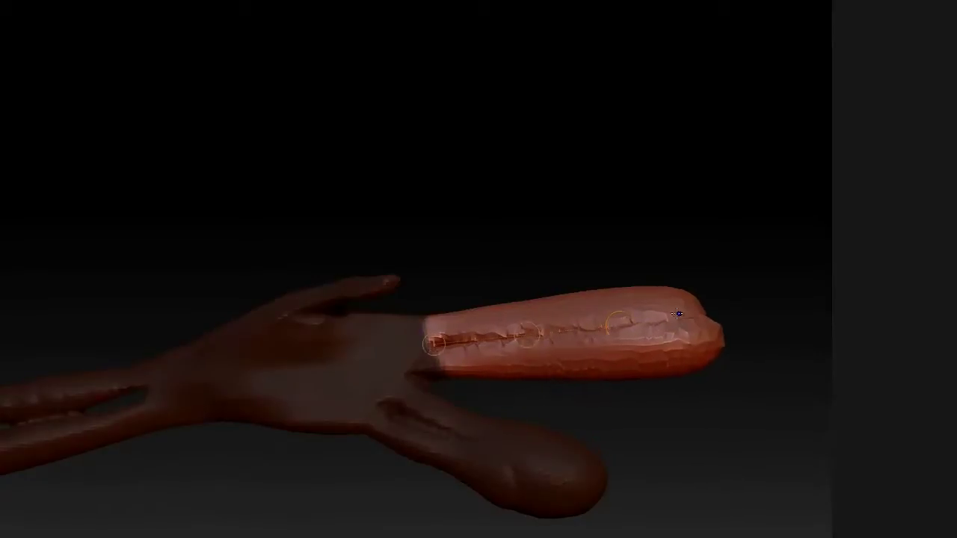
ctrl+drag(578, 418, 582, 420)
Isolate the fused ring and little fingers and stretch them lengthwise
mouse_move(524, 402)
ctrl+mouse_down()
mouse_move(478, 387)
mouse_move(383, 420)
mouse_move(696, 486)
mouse_move(685, 428)
ctrl+mouse_up()
ctrl+click(599, 411)
drag(392, 403, 570, 481)
drag(592, 486, 640, 505)
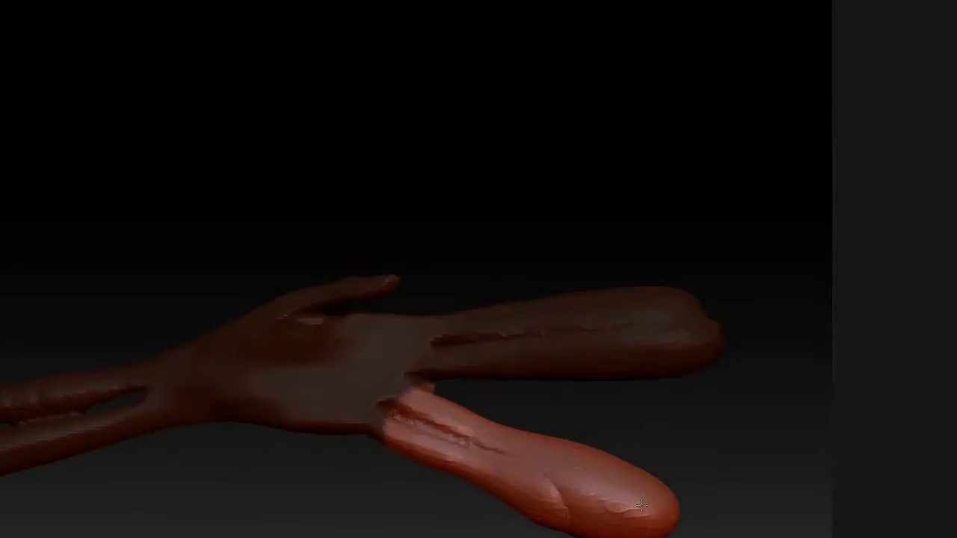
Reshape both fused fingers from several sides with the Move brush, adjusting the draw size
mouse_move(556, 274)
mouse_down()
mouse_move(555, 234)
mouse_move(478, 314)
mouse_move(526, 316)
mouse_move(586, 360)
mouse_up()
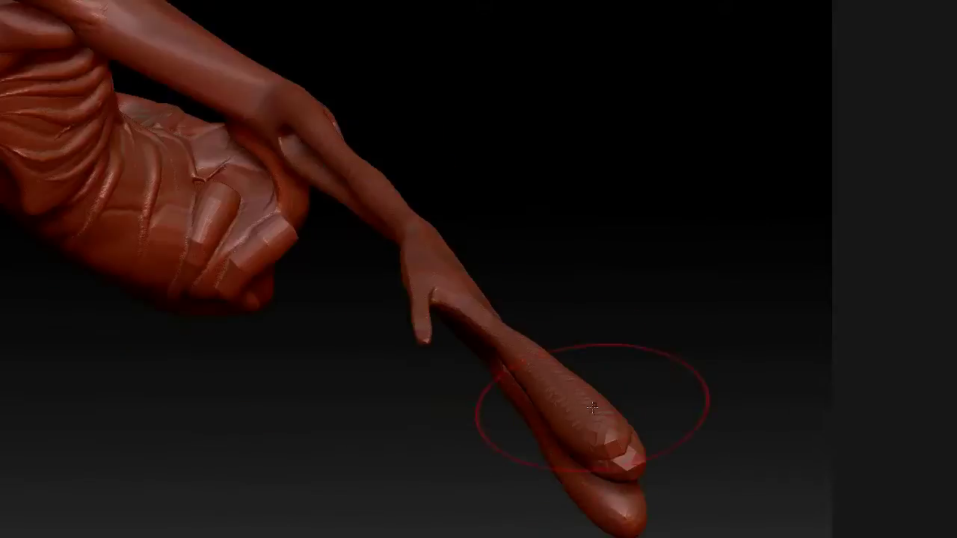
drag(580, 407, 566, 438)
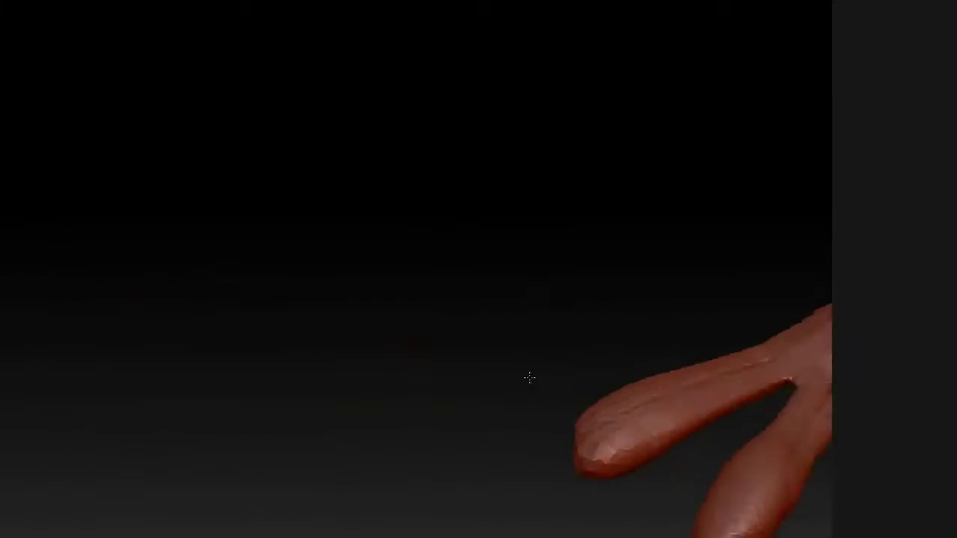
drag(530, 378, 627, 350)
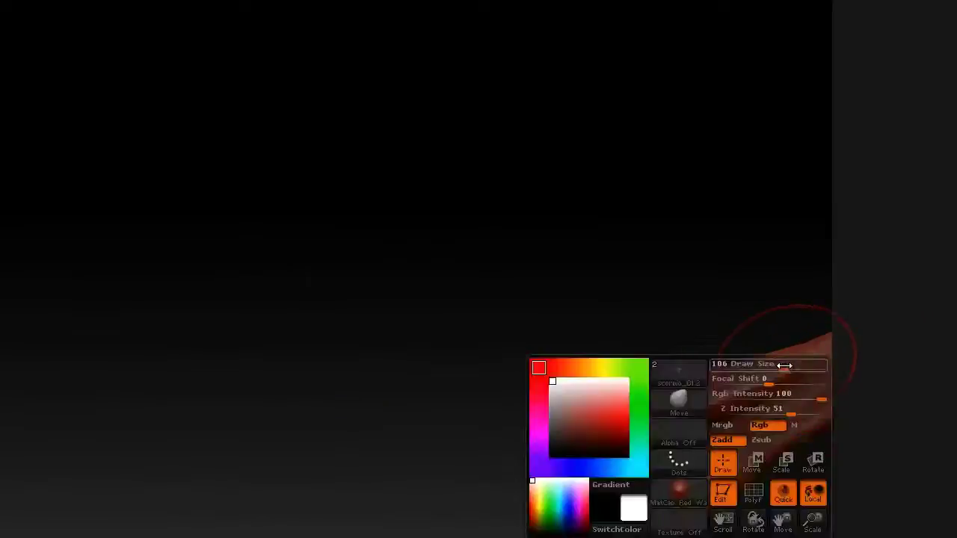
alt+drag(715, 319, 580, 379)
mouse_move(615, 330)
mouse_down()
mouse_move(714, 366)
mouse_move(632, 348)
mouse_move(583, 305)
mouse_up()
key(space)
drag(518, 429, 529, 429)
drag(605, 299, 595, 359)
mouse_move(585, 464)
mouse_down()
mouse_move(666, 490)
mouse_move(692, 448)
mouse_move(681, 399)
mouse_up()
drag(673, 322, 591, 329)
mouse_move(658, 336)
mouse_down()
mouse_move(628, 378)
mouse_move(575, 406)
mouse_move(565, 389)
mouse_up()
mouse_move(631, 400)
mouse_down()
mouse_move(647, 420)
mouse_move(682, 418)
mouse_up()
mouse_move(630, 337)
alt+mouse_down()
mouse_move(517, 268)
mouse_move(647, 216)
mouse_move(686, 367)
mouse_move(682, 419)
alt+mouse_up()
drag(629, 448, 644, 492)
drag(573, 422, 571, 424)
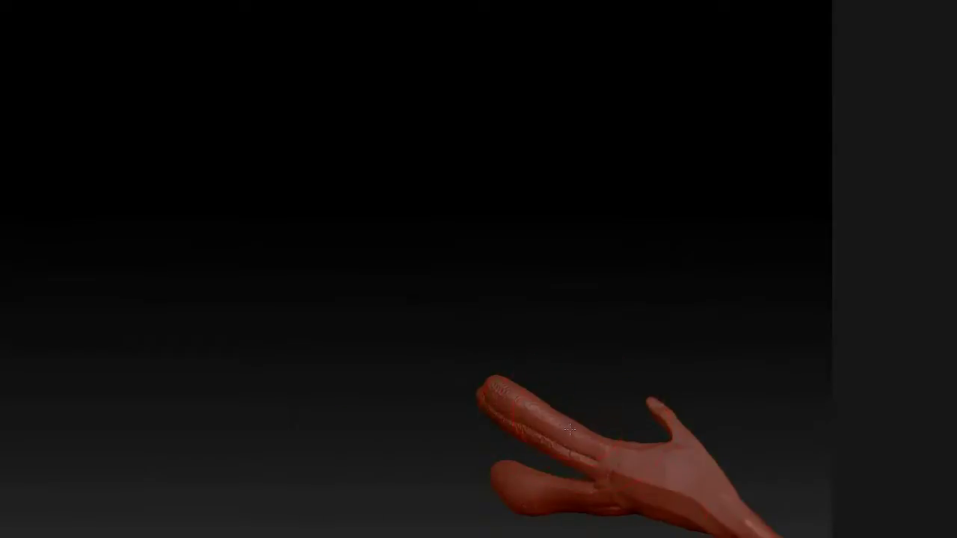
Smooth the seams along both fused fingers and remesh the hand
mouse_move(520, 359)
mouse_down()
mouse_move(477, 216)
mouse_move(417, 295)
mouse_move(373, 309)
mouse_move(397, 293)
mouse_up()
key(space)
drag(355, 293, 352, 302)
drag(424, 308, 429, 325)
alt+drag(423, 258, 379, 201)
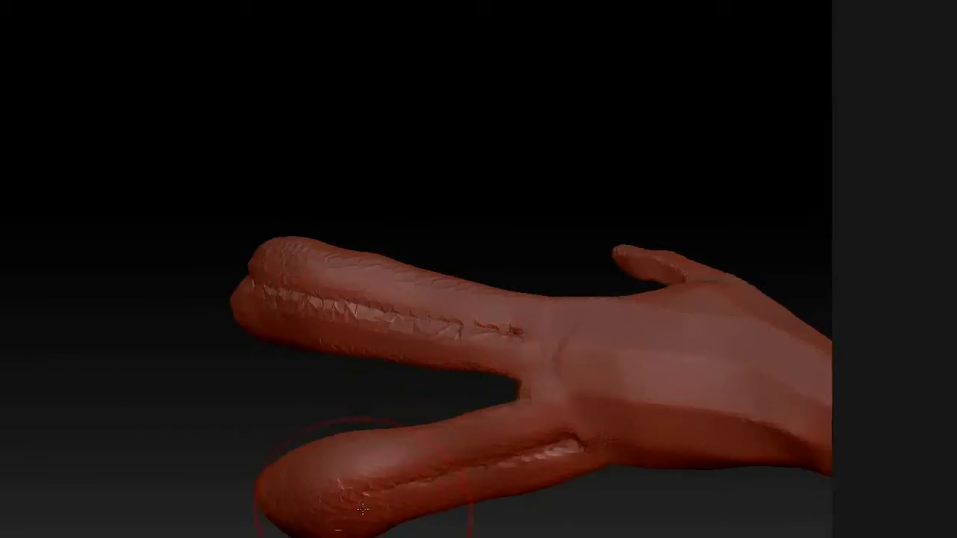
shift+drag(507, 337, 429, 327)
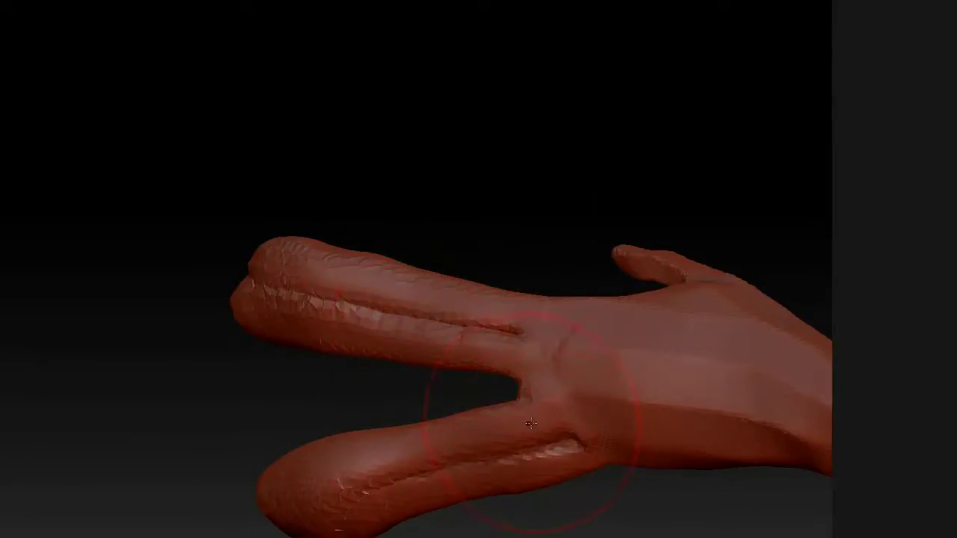
ctrl+drag(479, 169, 615, 111)
shift+drag(484, 333, 275, 296)
shift+drag(361, 480, 557, 434)
Thicken the thumb, paint a mask around its tip and invert the mask
drag(554, 187, 763, 273)
mouse_move(716, 244)
mouse_down()
mouse_move(762, 231)
mouse_move(657, 219)
mouse_move(161, 327)
mouse_up()
mouse_move(435, 201)
mouse_down()
mouse_move(459, 164)
mouse_move(450, 216)
mouse_move(459, 193)
mouse_up()
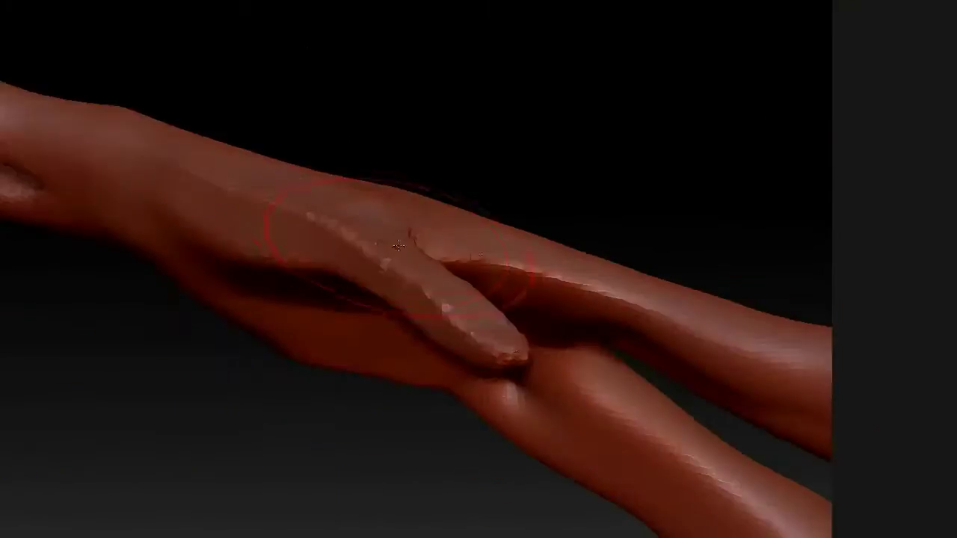
mouse_move(399, 277)
ctrl+mouse_down()
mouse_move(441, 307)
mouse_move(389, 269)
ctrl+mouse_up()
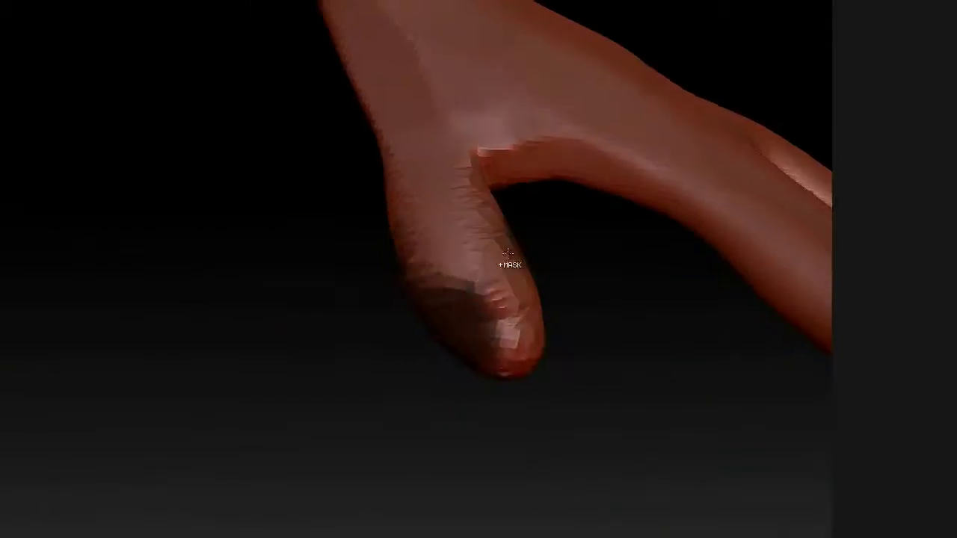
key(ctrl+i)
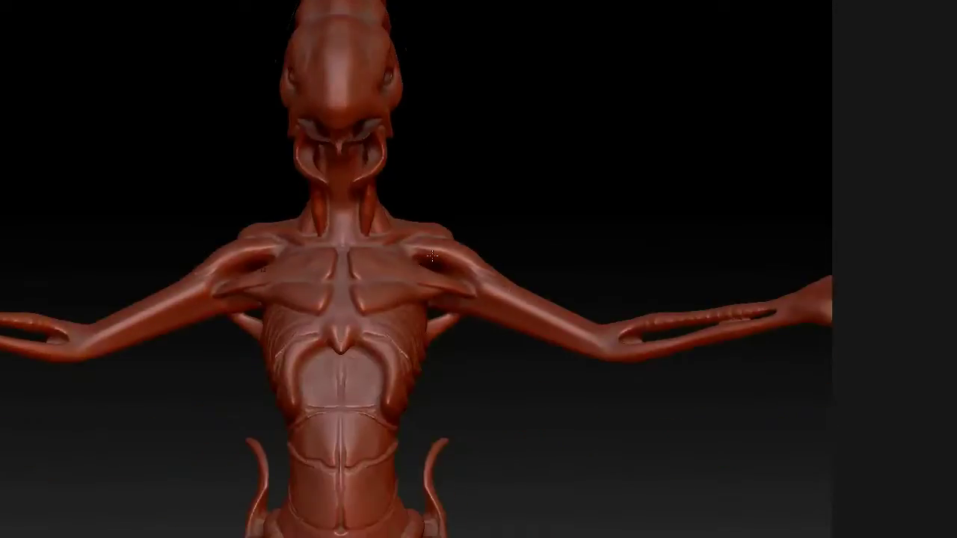
Mask the head and torso so both arms stay free, and adjust the mask's edge around the shoulders
ctrl+drag(403, 251, 457, 268)
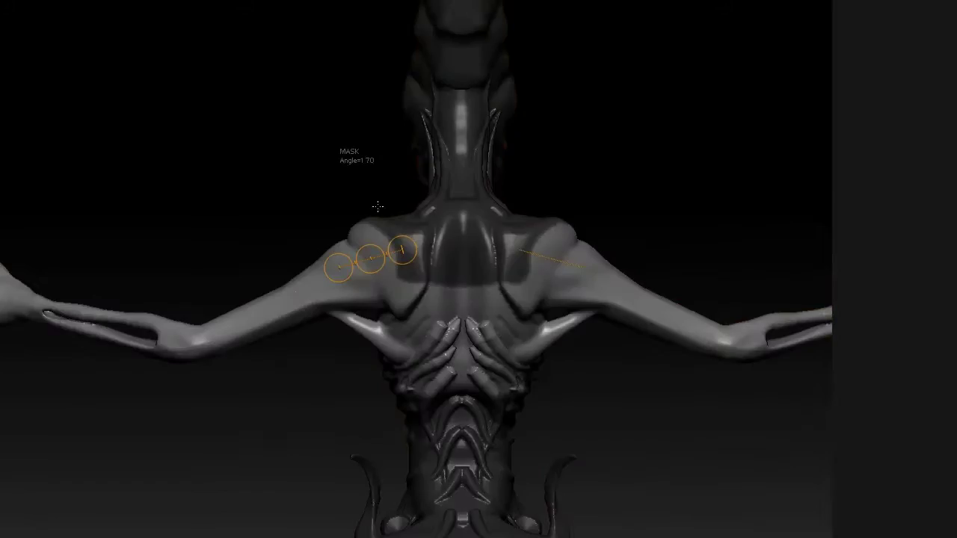
mouse_move(377, 206)
ctrl+mouse_down()
mouse_move(391, 429)
mouse_move(492, 232)
ctrl+mouse_up()
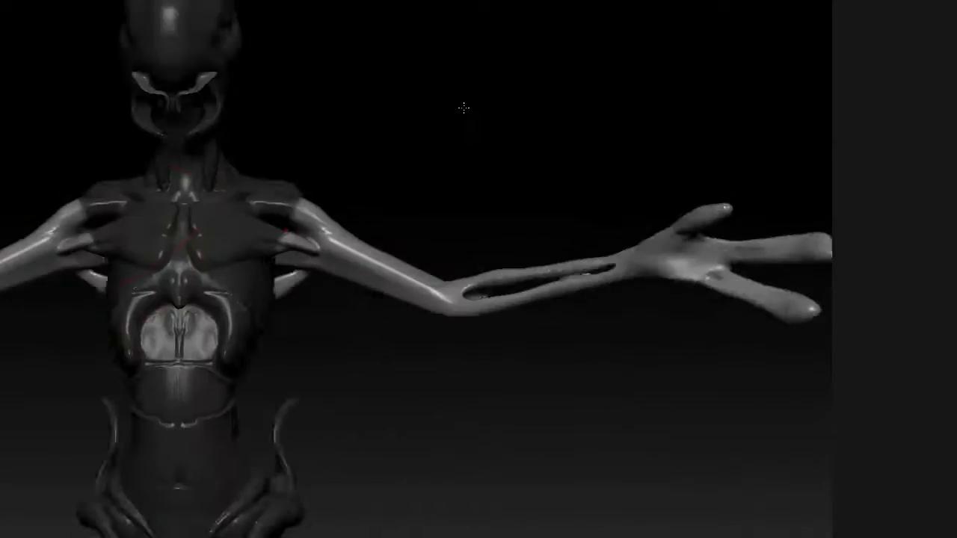
key(space)
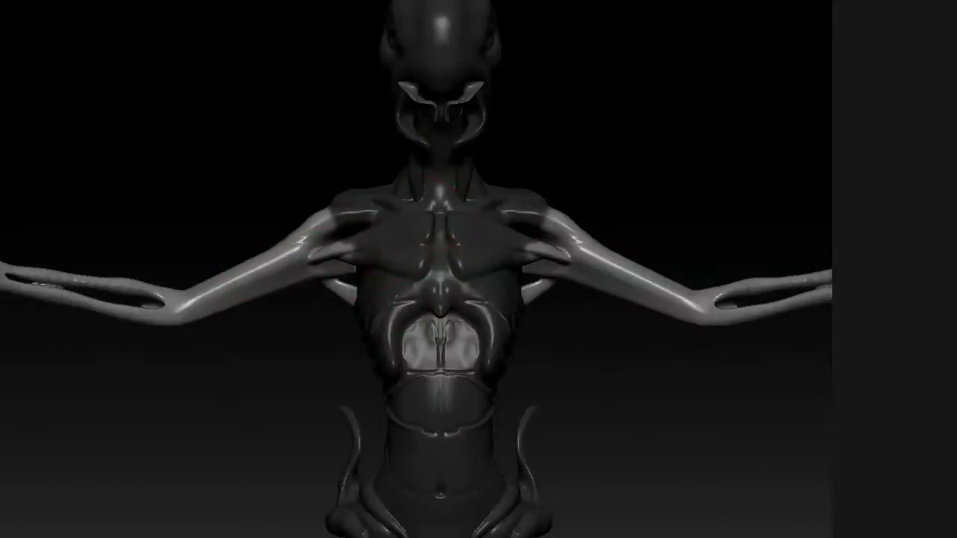
key(space)
ctrl+alt+drag(331, 213, 317, 271)
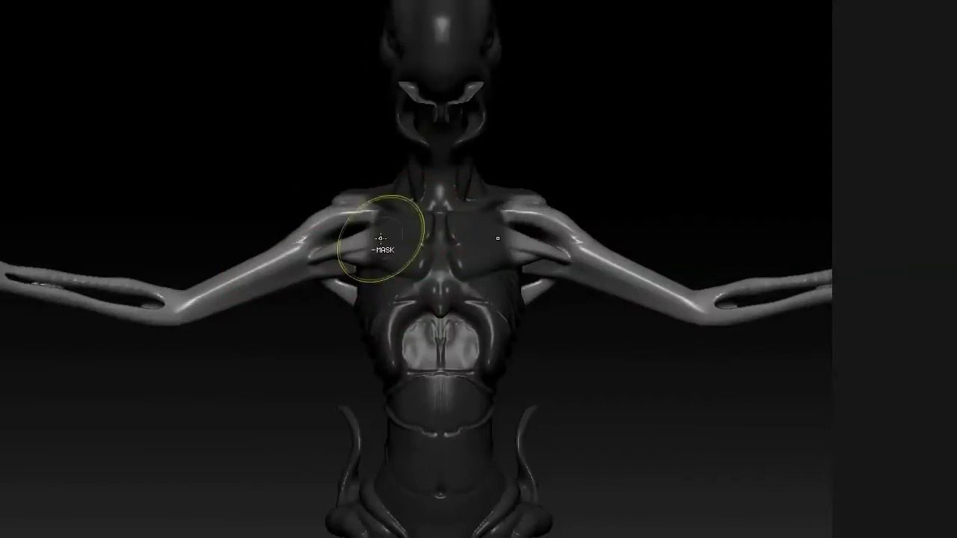
ctrl+drag(373, 200, 361, 195)
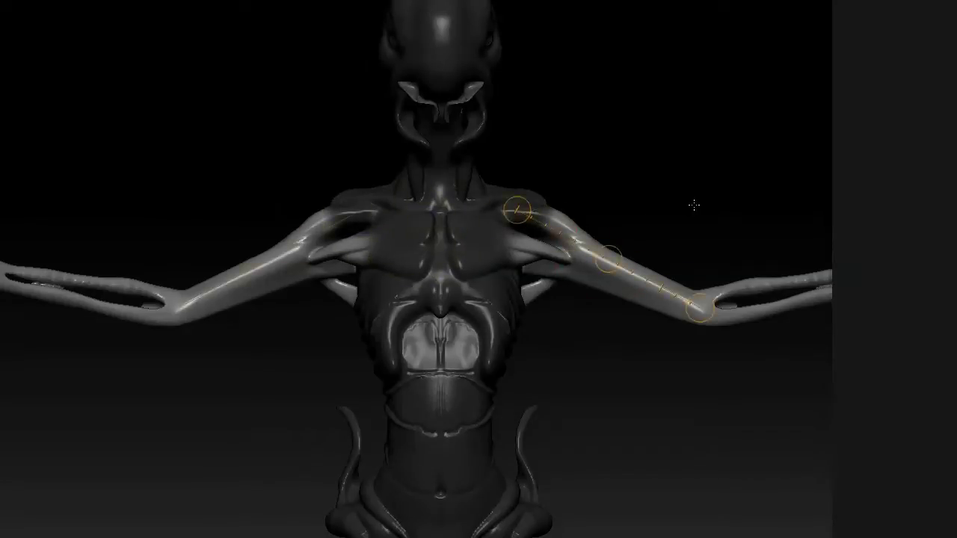
Try to lower both arms by rotating them from the shoulders
shift+drag(698, 213, 692, 276)
drag(600, 217, 603, 188)
shift+drag(671, 128, 673, 71)
drag(688, 262, 632, 342)
key(ctrl+z)
Mask the hips and lower body and try rotating both arms down from the shoulders
shift+drag(589, 416, 272, 472)
ctrl+drag(297, 414, 624, 537)
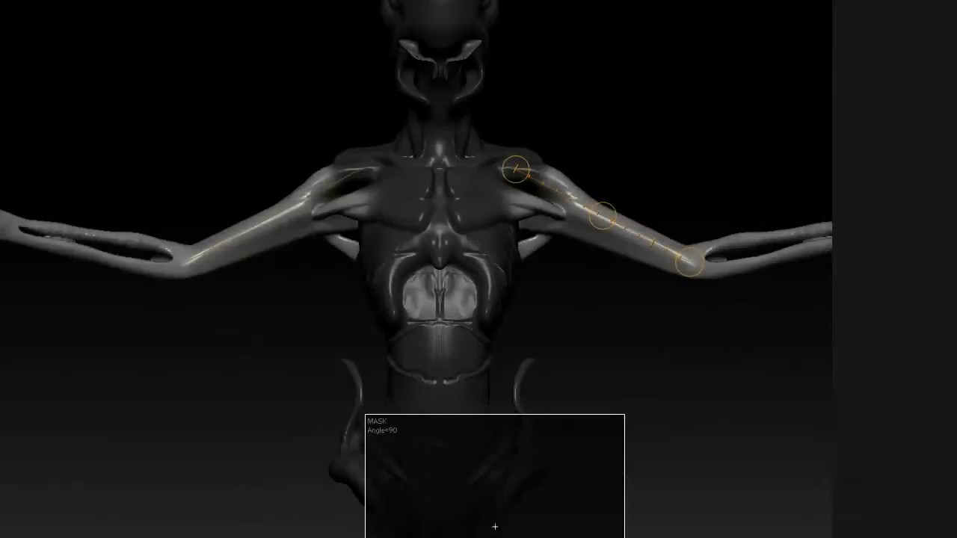
drag(688, 262, 645, 318)
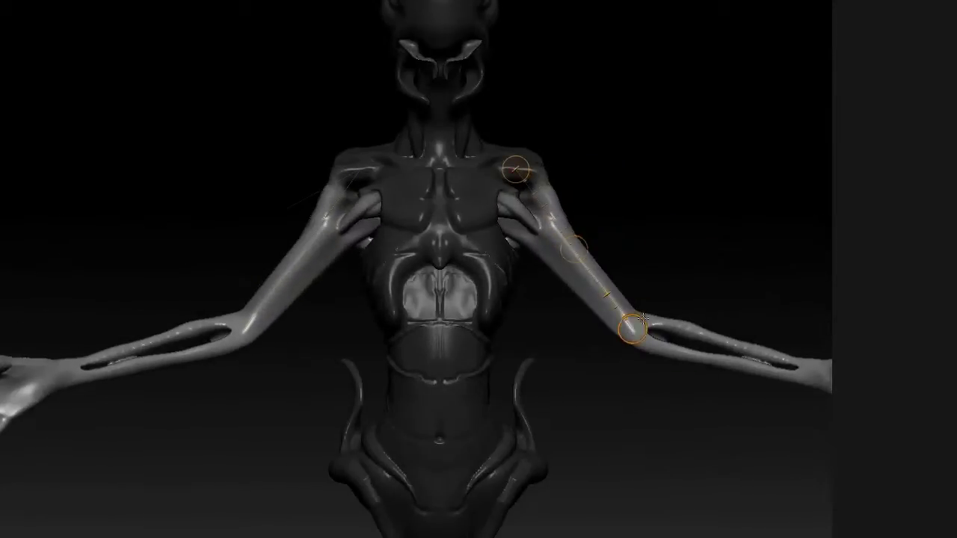
drag(578, 273, 645, 265)
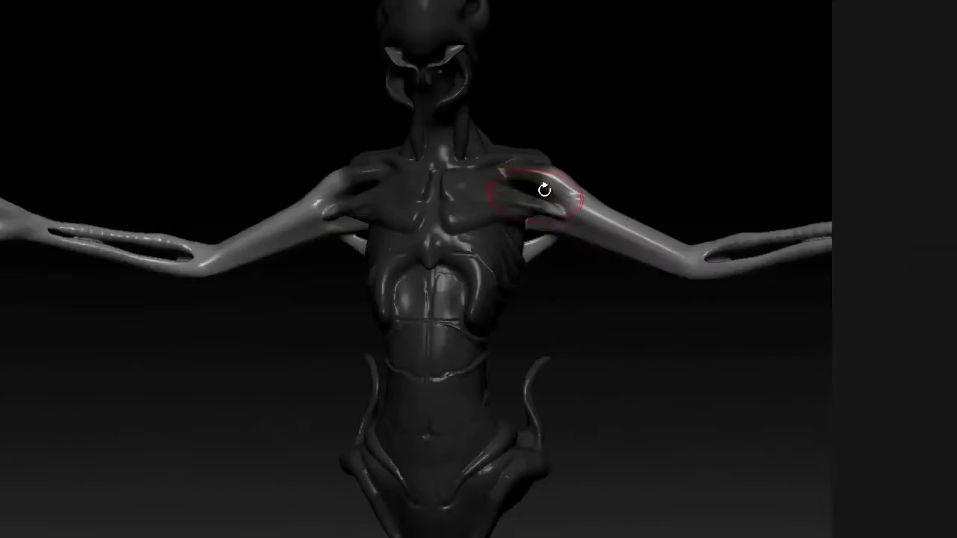
shift+drag(621, 129, 659, 122)
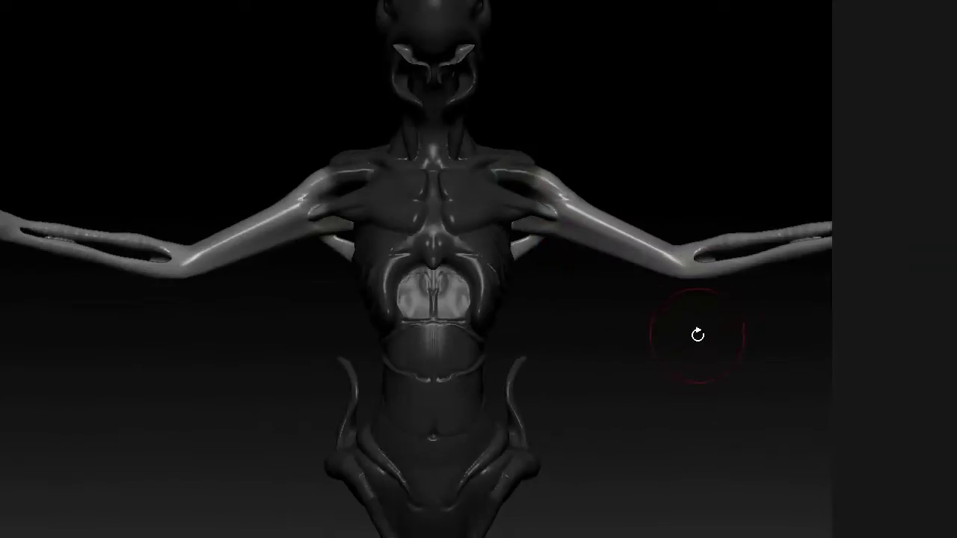
Set a rotation line from the shoulder to the elbow and try several lower angles for the arms
drag(695, 263, 803, 264)
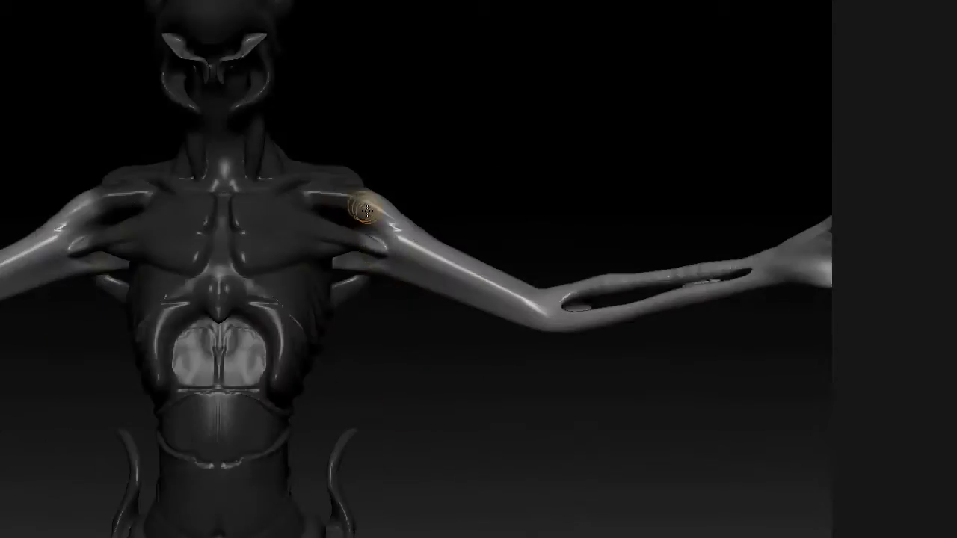
drag(367, 211, 534, 307)
drag(533, 306, 513, 374)
key(ctrl+z)
drag(374, 196, 348, 198)
drag(560, 356, 543, 331)
drag(544, 331, 509, 395)
key(ctrl+z)
drag(543, 332, 470, 443)
drag(408, 283, 461, 337)
key(ctrl+z)
shift+drag(625, 154, 561, 178)
key(ctrl+z)
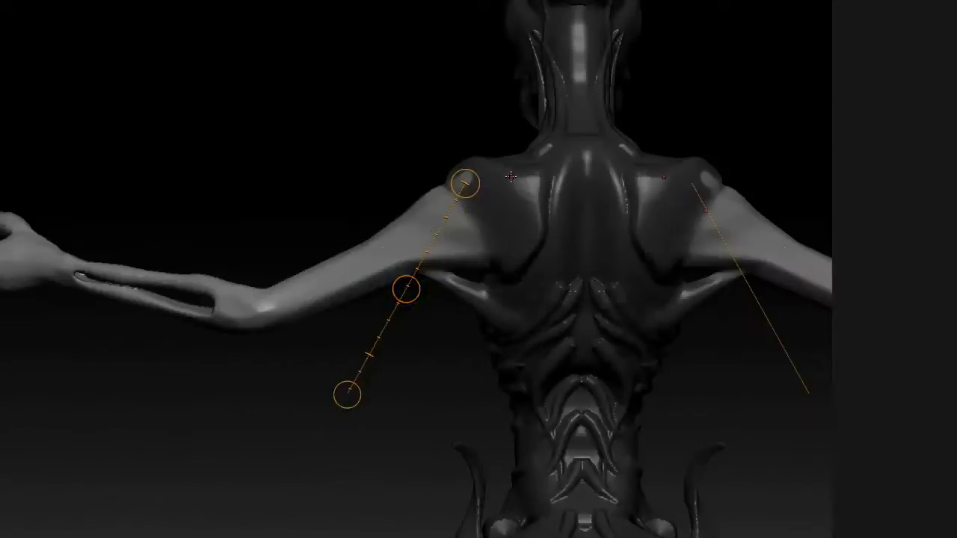
Rotate both arms down from the shoulders, and swing them backward in side view
click(431, 206)
drag(259, 321, 379, 418)
shift+drag(265, 224, 423, 197)
drag(422, 362, 586, 290)
Mask both upper arms down to the elbows with a lasso mask, leaving the forearms and hands free
mouse_move(534, 95)
ctrl+mouse_down()
mouse_move(346, 319)
mouse_move(372, 322)
ctrl+mouse_up()
key(b)
ctrl+click(64, 47)
mouse_move(454, 152)
ctrl+mouse_down()
mouse_move(441, 159)
mouse_move(608, 297)
mouse_move(648, 256)
mouse_move(669, 308)
ctrl+mouse_up()
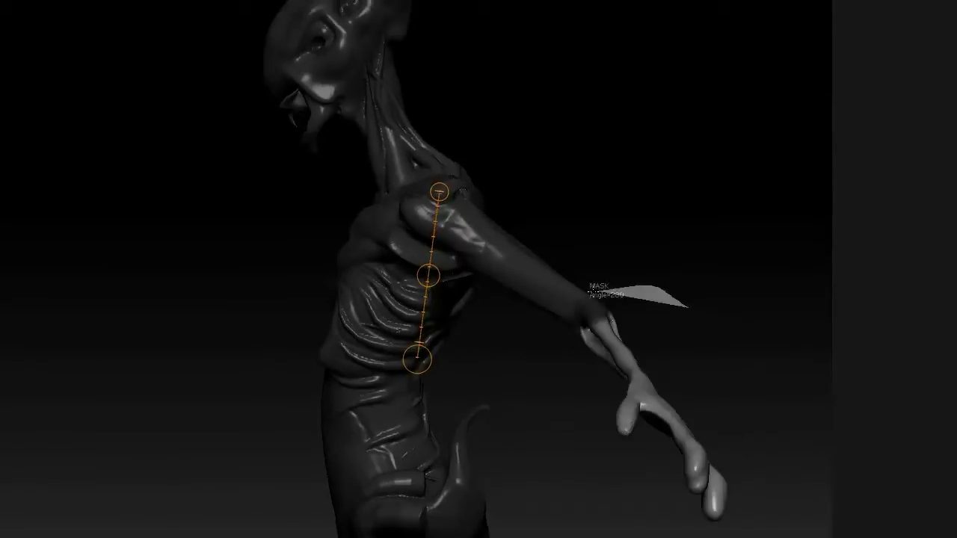
ctrl+drag(623, 288, 635, 337)
Swing both forearms forward about the elbows and adjust their direction in front and side view
drag(649, 403, 197, 377)
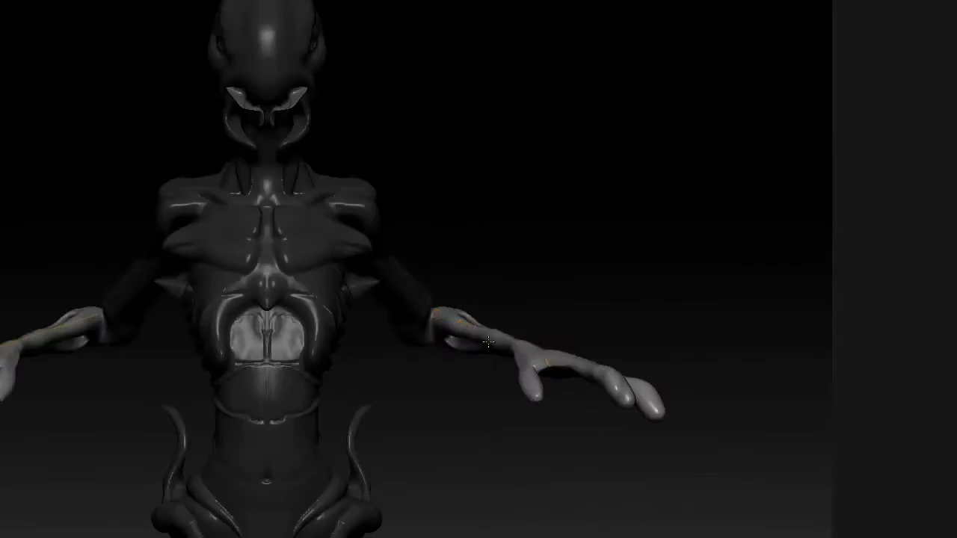
drag(559, 361, 524, 374)
mouse_move(498, 336)
mouse_down()
mouse_move(559, 354)
mouse_move(486, 346)
mouse_up()
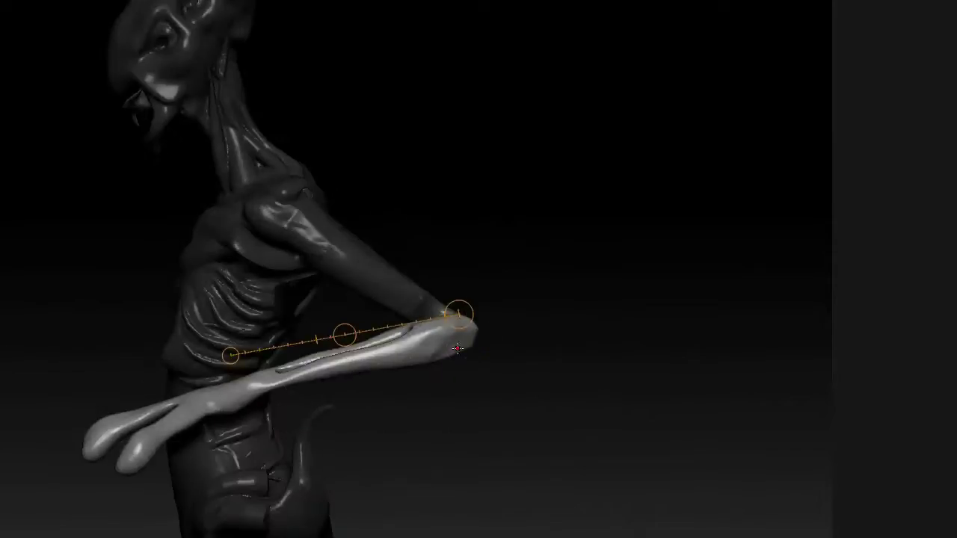
mouse_move(458, 349)
mouse_down()
mouse_move(240, 388)
mouse_move(254, 408)
mouse_up()
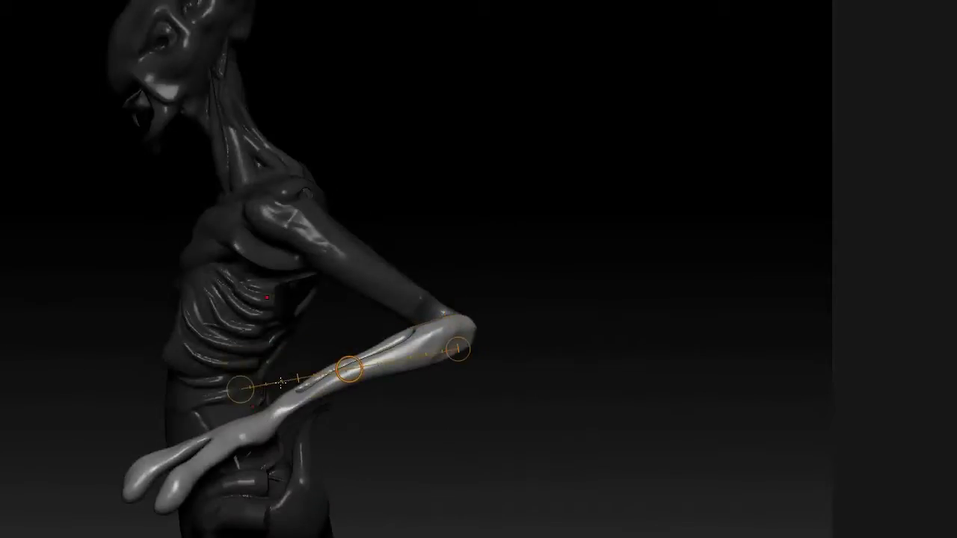
key(ctrl+z)
drag(349, 369, 557, 234)
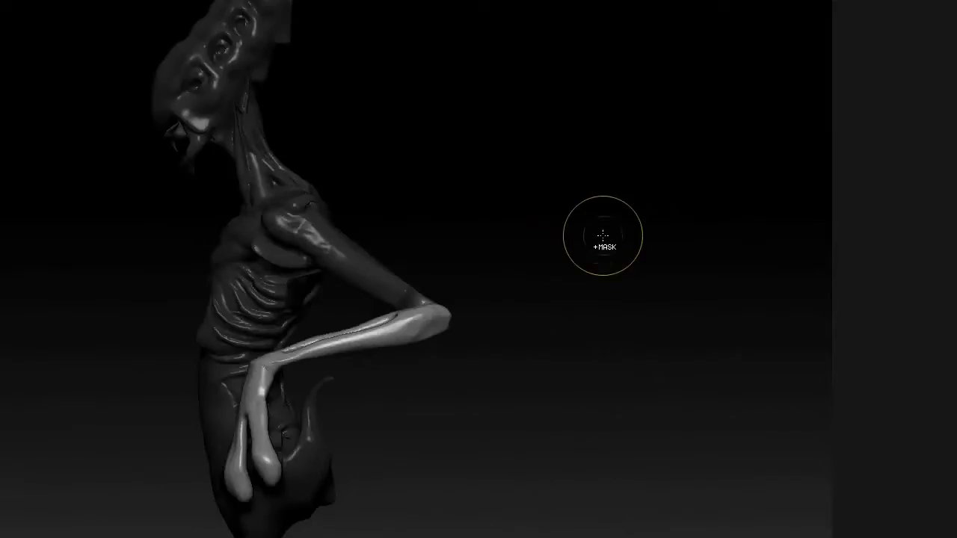
Mask the forearms so only the hands are free, and bend the hands down at the wrists
mouse_move(463, 238)
ctrl+mouse_down()
mouse_move(327, 402)
mouse_move(335, 398)
ctrl+mouse_up()
key(r)
drag(267, 365, 389, 423)
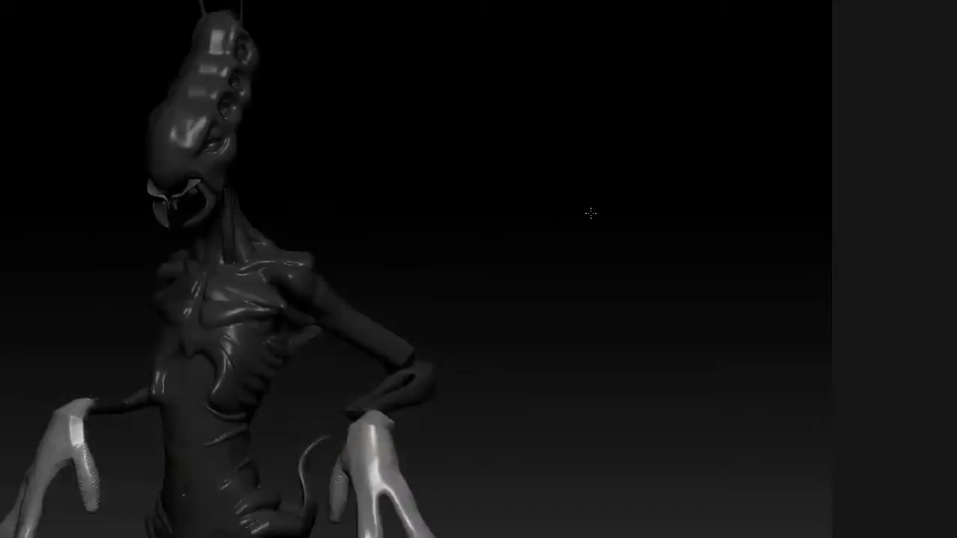
Move both hands inward in front view to line up with the wrists, and adjust their angle
alt+drag(591, 213, 675, 160)
shift+drag(613, 254, 672, 257)
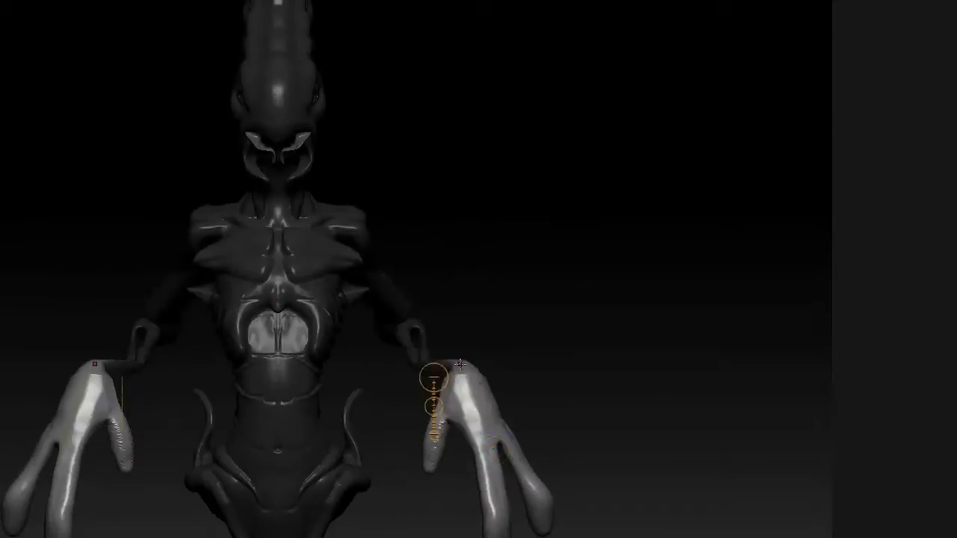
drag(477, 409, 428, 374)
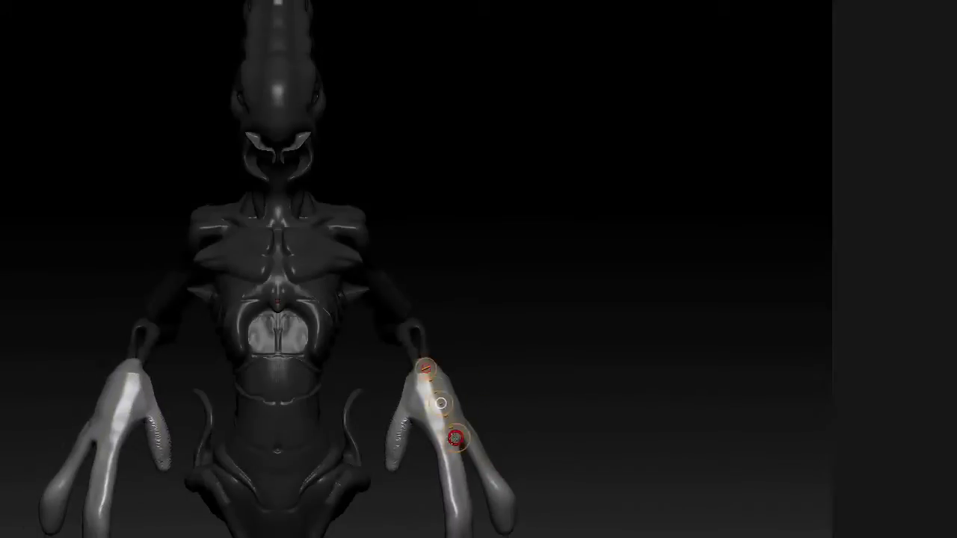
drag(455, 439, 426, 447)
alt+drag(593, 261, 603, 267)
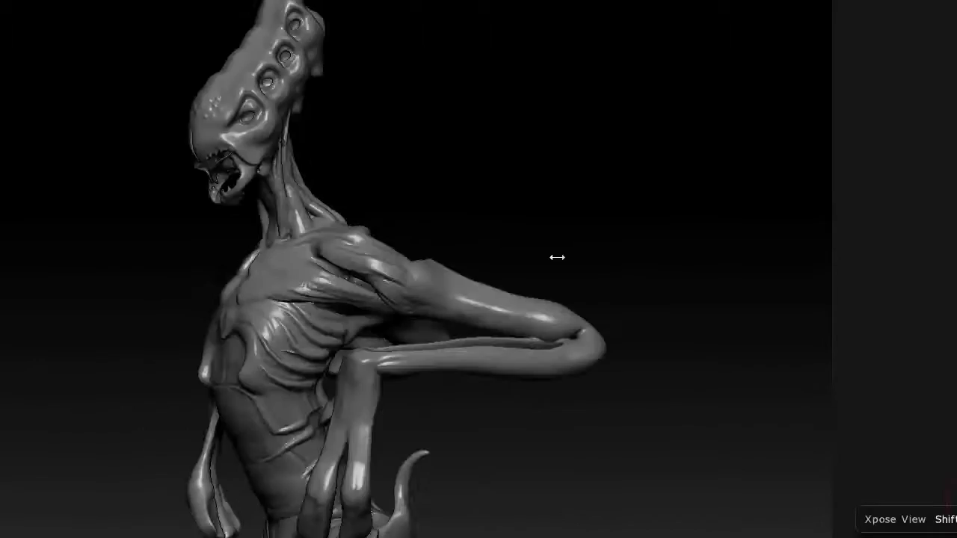
Examine the posed arms and torso from several sides, toggling the wireframe display
mouse_move(556, 256)
mouse_down()
mouse_move(591, 213)
mouse_move(665, 211)
mouse_up()
drag(673, 292, 512, 288)
mouse_move(493, 254)
mouse_down()
mouse_move(535, 251)
mouse_move(495, 241)
mouse_move(479, 299)
mouse_up()
key(shift+f)
key(shift+f)
mouse_move(284, 111)
mouse_down()
mouse_move(301, 82)
mouse_move(327, 251)
mouse_move(308, 188)
mouse_move(302, 93)
mouse_move(296, 118)
mouse_up()
key(space)
right_drag(280, 184, 264, 162)
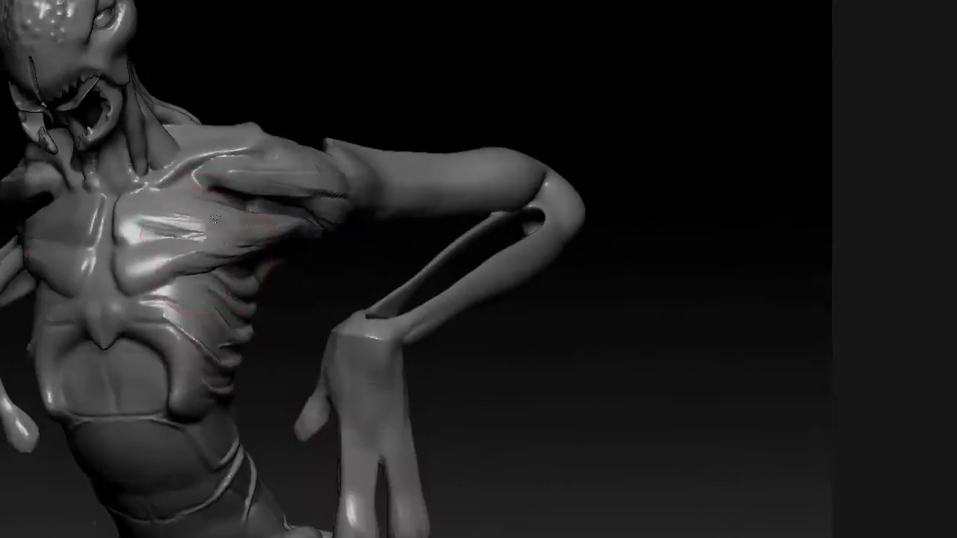
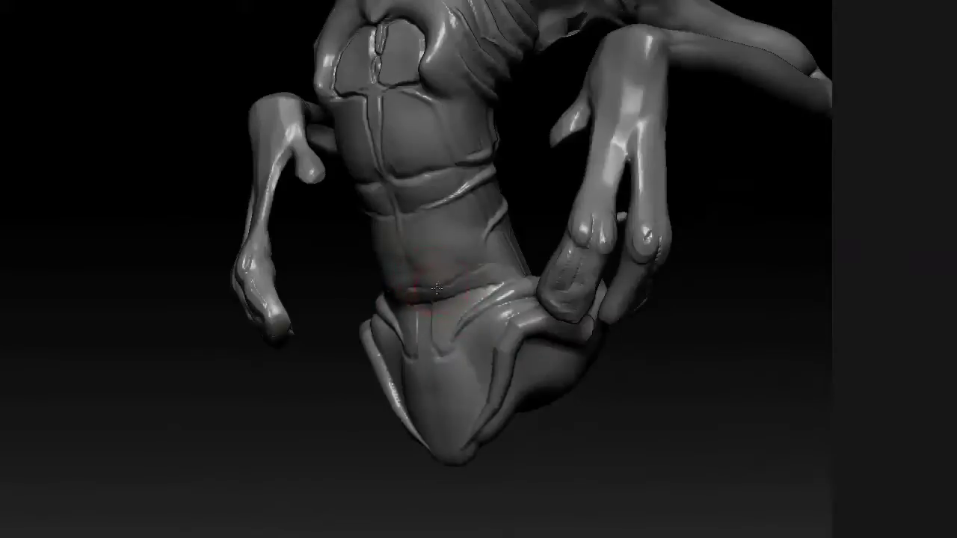
Draw a tendon along the side of the neck with the CurveTubeSnap brush, adjust its curve and clear the mask
drag(439, 334, 443, 322)
right_drag(443, 322, 516, 318)
mouse_move(453, 299)
alt+right_down()
mouse_move(472, 328)
mouse_move(540, 305)
alt+right_up()
alt+right_drag(516, 196, 541, 260)
mouse_move(463, 111)
alt+right_down()
mouse_move(470, 262)
mouse_move(515, 187)
mouse_move(524, 207)
mouse_move(438, 215)
mouse_move(441, 232)
alt+right_up()
key(b)
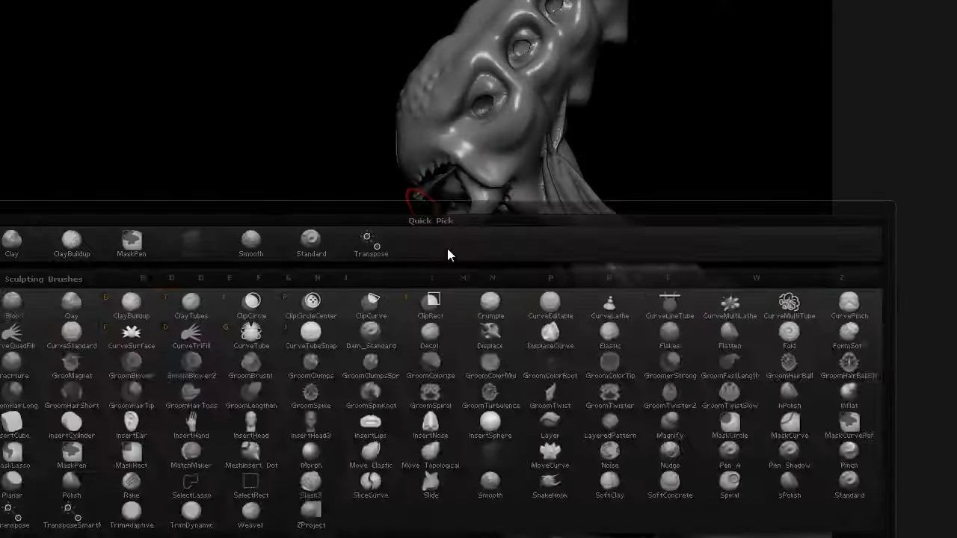
key(c)
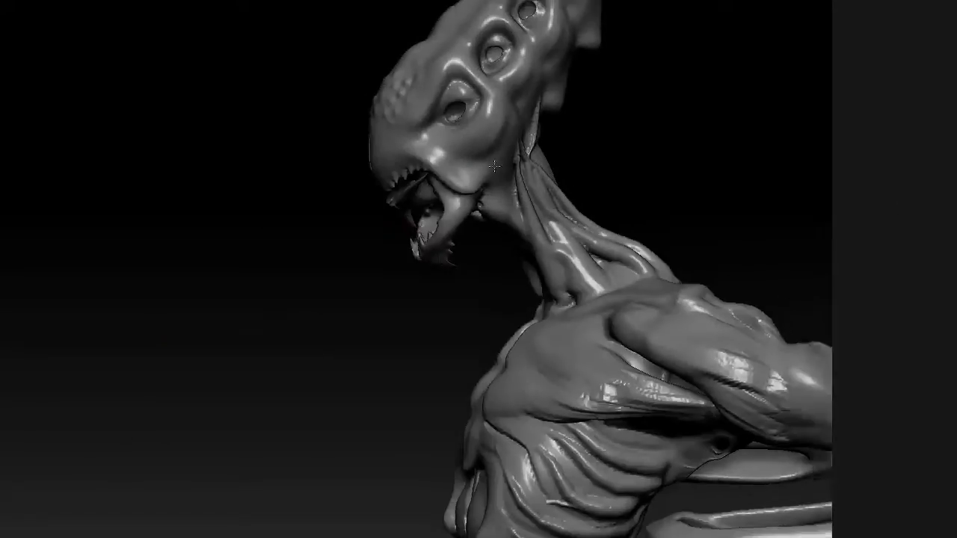
right_drag(478, 224, 507, 267)
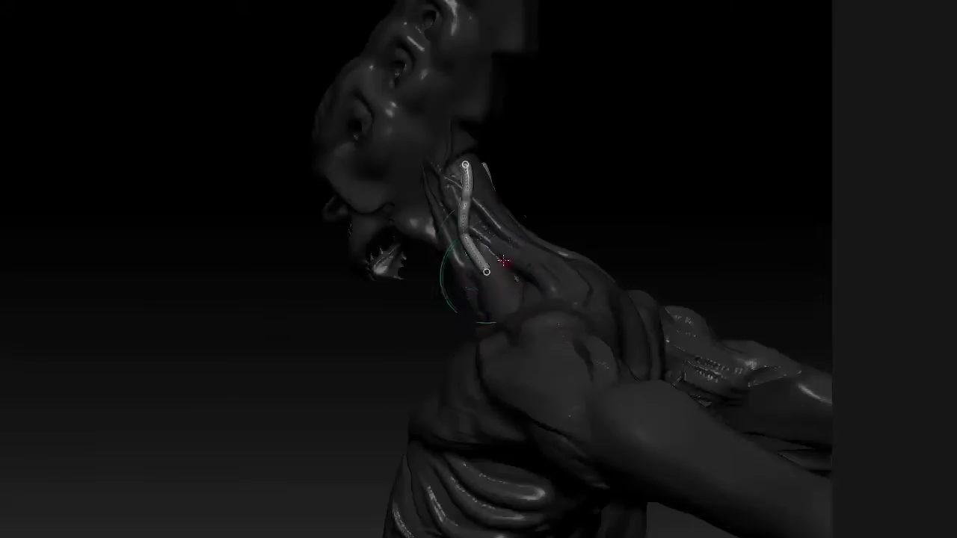
click(489, 277)
drag(480, 264, 489, 326)
drag(466, 224, 465, 211)
ctrl+drag(622, 170, 628, 177)
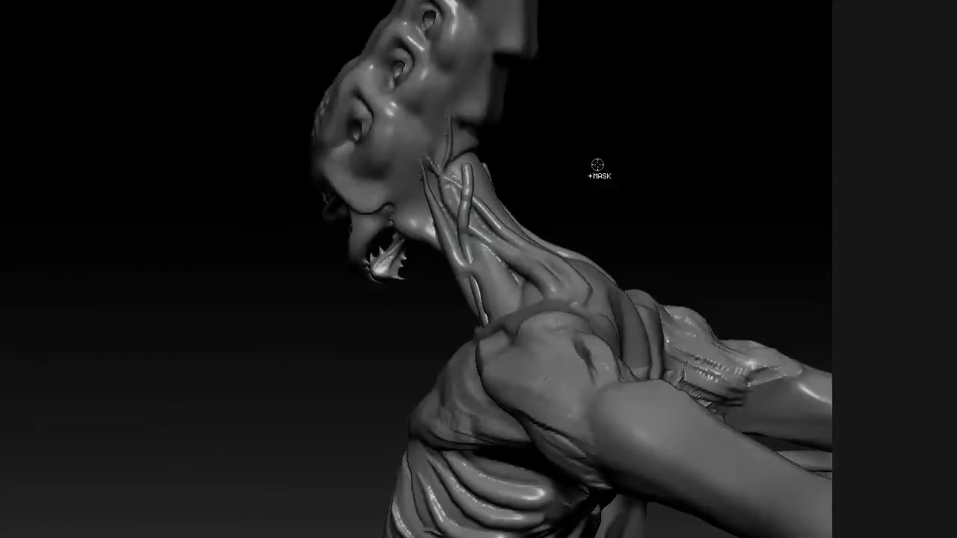
Extend the side tendon up to the skull and add a short tube behind the jaw
drag(464, 161, 452, 122)
drag(523, 122, 639, 142)
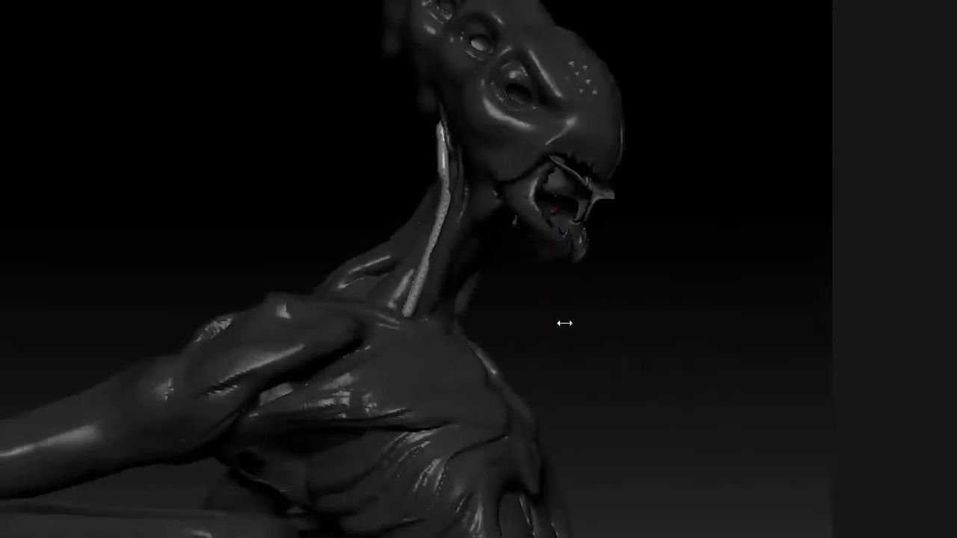
drag(517, 303, 575, 297)
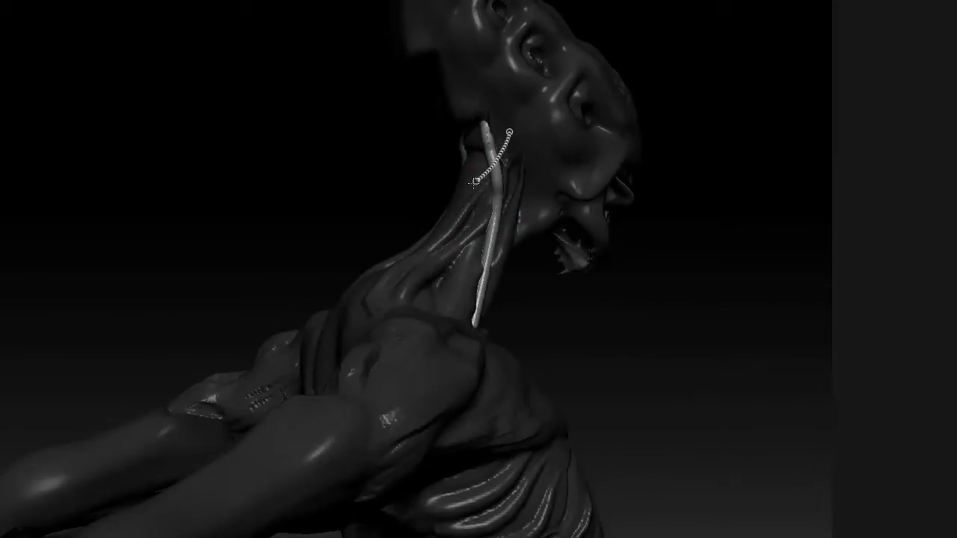
drag(431, 286, 428, 286)
Add tendon tubes down the back of the neck and around the base of the skull
shift+drag(359, 187, 376, 162)
mouse_move(467, 200)
mouse_down()
mouse_move(490, 202)
mouse_move(500, 160)
mouse_up()
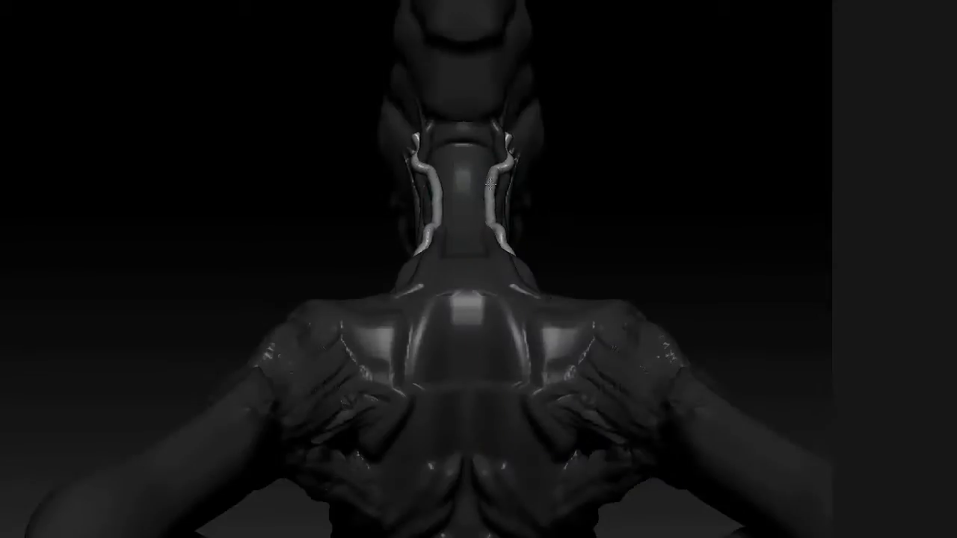
mouse_move(595, 199)
mouse_down()
mouse_move(569, 233)
mouse_move(607, 206)
mouse_up()
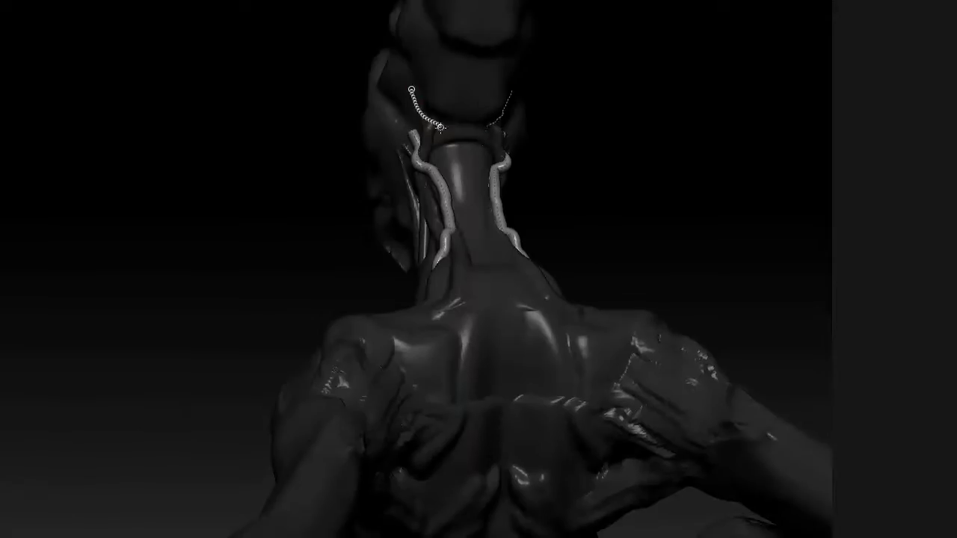
mouse_move(432, 158)
mouse_down()
mouse_move(430, 166)
mouse_move(446, 157)
mouse_up()
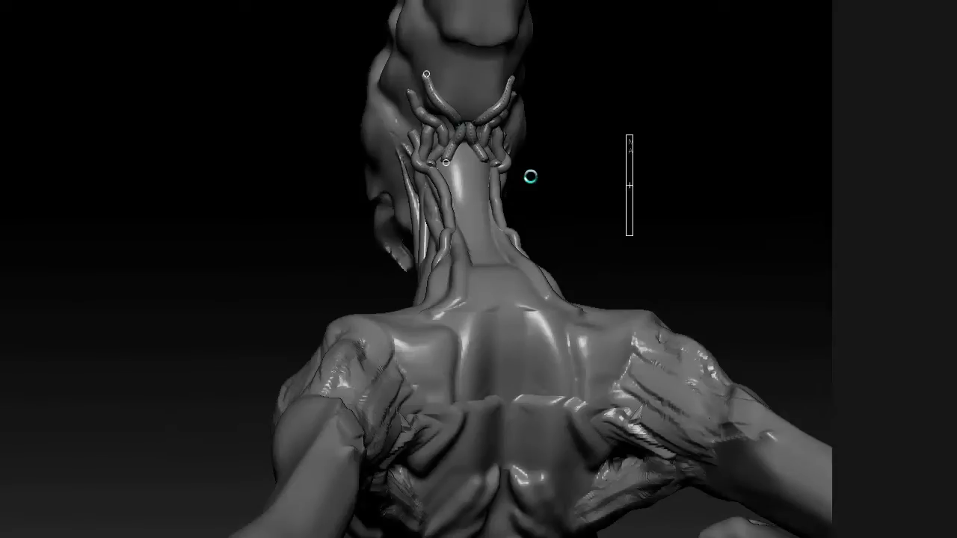
Smooth the tubes into the back of the neck and undo the last few strokes on the upper back
key(space)
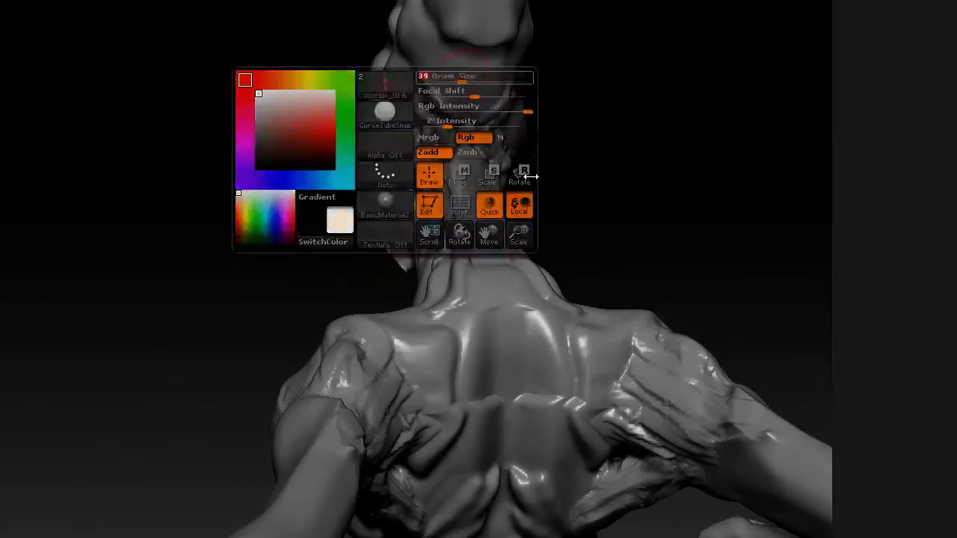
shift+drag(443, 158, 465, 250)
mouse_move(351, 269)
mouse_down()
mouse_move(332, 243)
mouse_move(187, 224)
mouse_up()
key(ctrl+z)
key(ctrl+z)
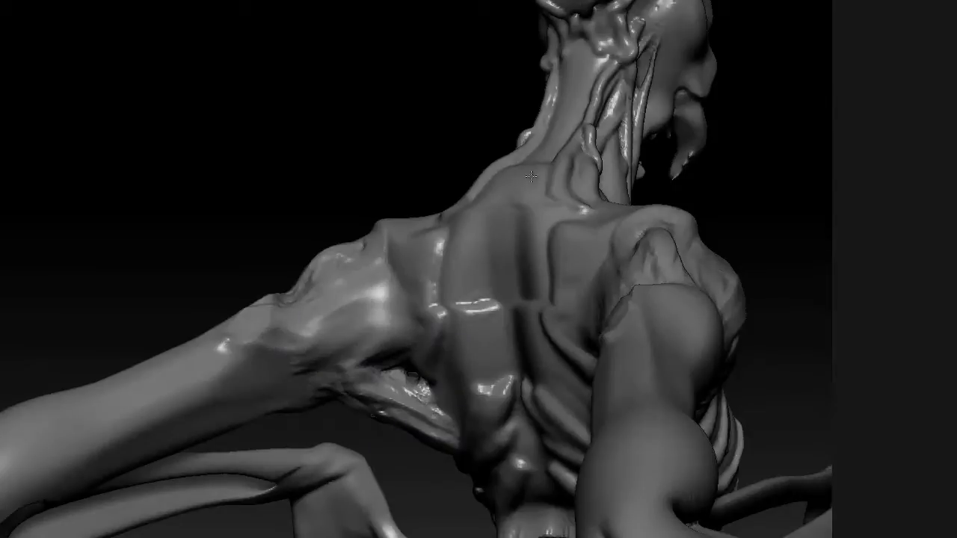
key(ctrl+z)
key(ctrl+z)
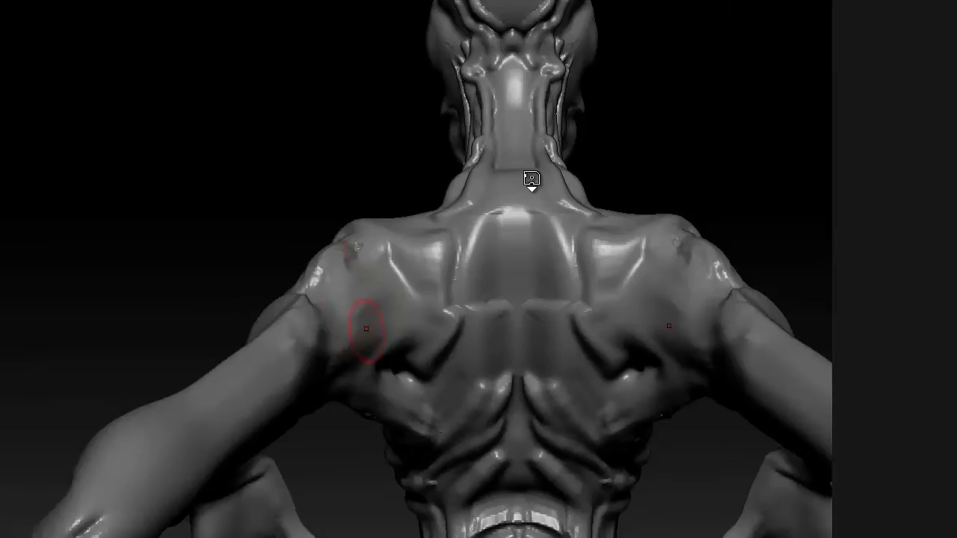
Sculpt muscle strands running across both shoulder blades toward the armpits
mouse_move(360, 290)
mouse_down()
mouse_move(405, 267)
mouse_move(371, 295)
mouse_move(415, 290)
mouse_up()
drag(359, 317, 427, 299)
drag(367, 301, 423, 275)
drag(373, 317, 417, 310)
drag(347, 326, 419, 327)
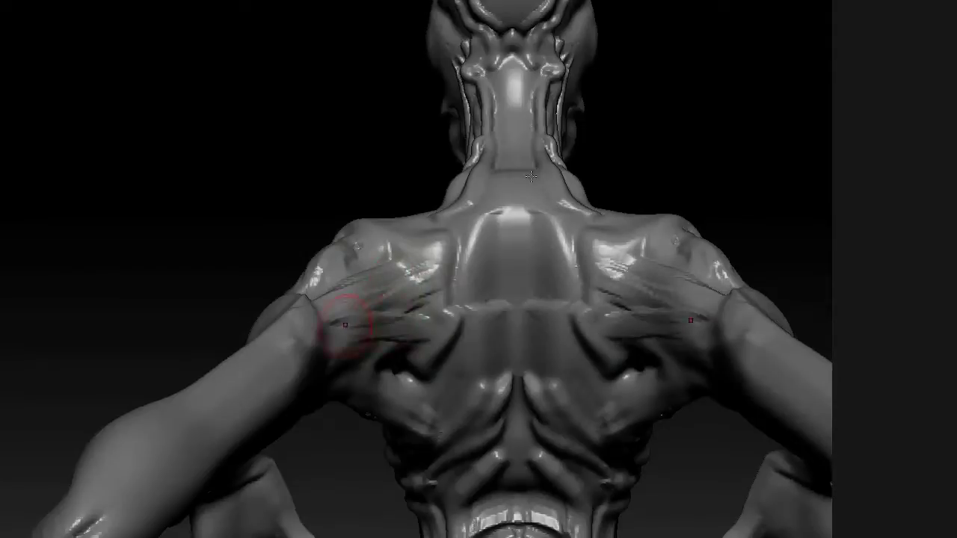
mouse_move(332, 332)
mouse_down()
mouse_move(427, 332)
mouse_move(404, 338)
mouse_up()
drag(356, 317, 427, 308)
drag(335, 367, 380, 364)
mouse_move(336, 372)
mouse_down()
mouse_move(389, 383)
mouse_move(367, 395)
mouse_up()
Smooth the shoulder-blade strands into thicker muscle bands, adjusting the brush settings between strokes
shift+drag(388, 288, 431, 262)
key(space)
shift+drag(351, 323, 411, 304)
key(space)
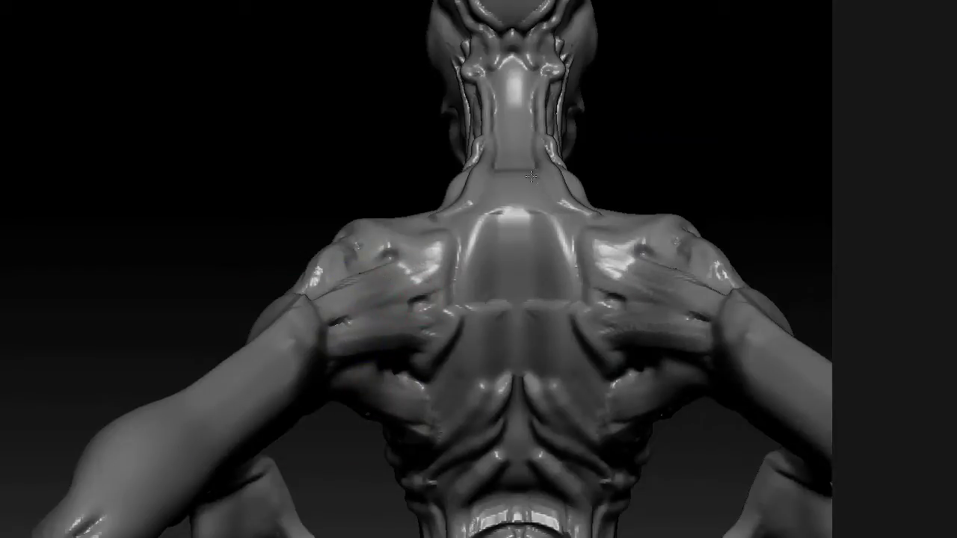
key(space)
shift+drag(348, 322, 393, 310)
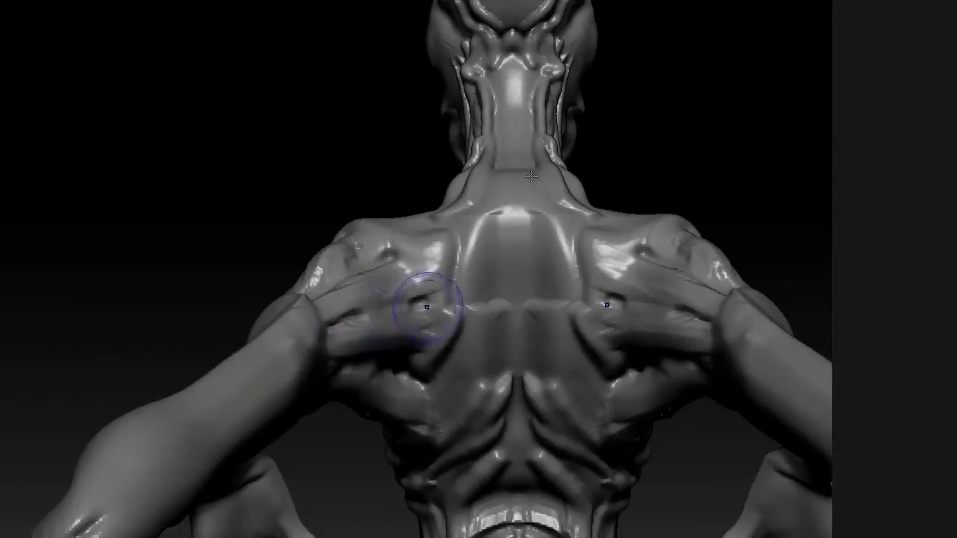
key(space)
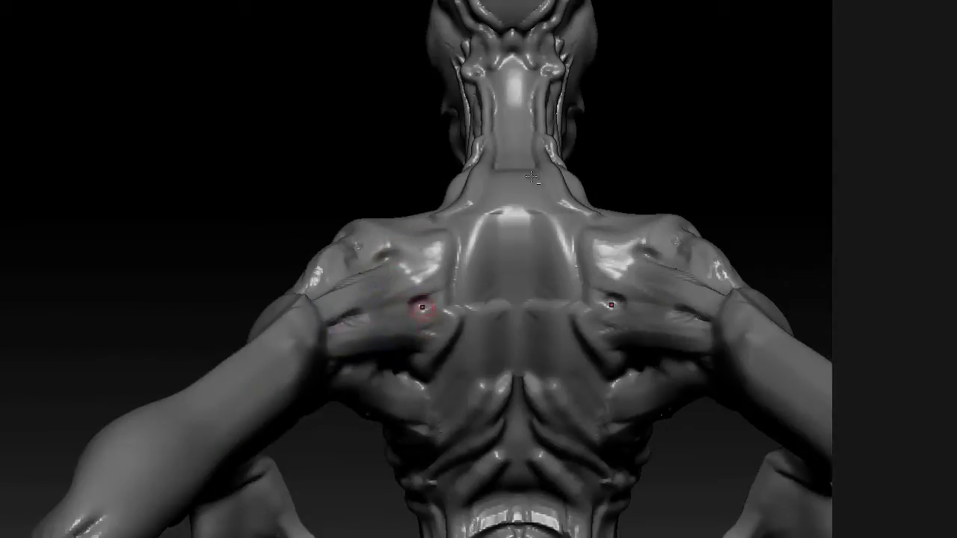
Build up the upper inner edge of the shoulder blades and undo the stroke made beside the spine
mouse_move(530, 177)
right_down()
mouse_move(485, 179)
mouse_move(516, 217)
mouse_move(468, 209)
right_up()
mouse_move(421, 267)
mouse_down()
mouse_move(460, 256)
mouse_move(445, 258)
mouse_move(516, 209)
mouse_move(467, 230)
mouse_up()
right_drag(466, 230, 250, 238)
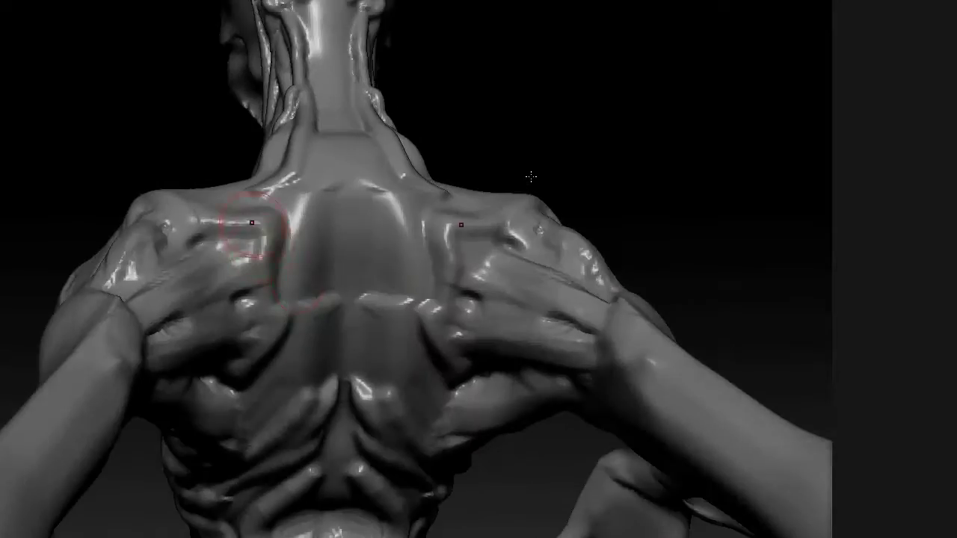
mouse_move(308, 269)
mouse_down()
mouse_move(344, 234)
mouse_move(335, 212)
mouse_up()
key(ctrl+z)
Sculpt diagonal muscle strands from the shoulder blades up to the spine with the ClayBuildup brush
key(b)
key(c)
key(b)
key(1)
key(Return)
right_drag(175, 227, 330, 250)
drag(290, 242, 340, 199)
drag(285, 259, 335, 248)
drag(278, 284, 345, 234)
drag(296, 303, 353, 253)
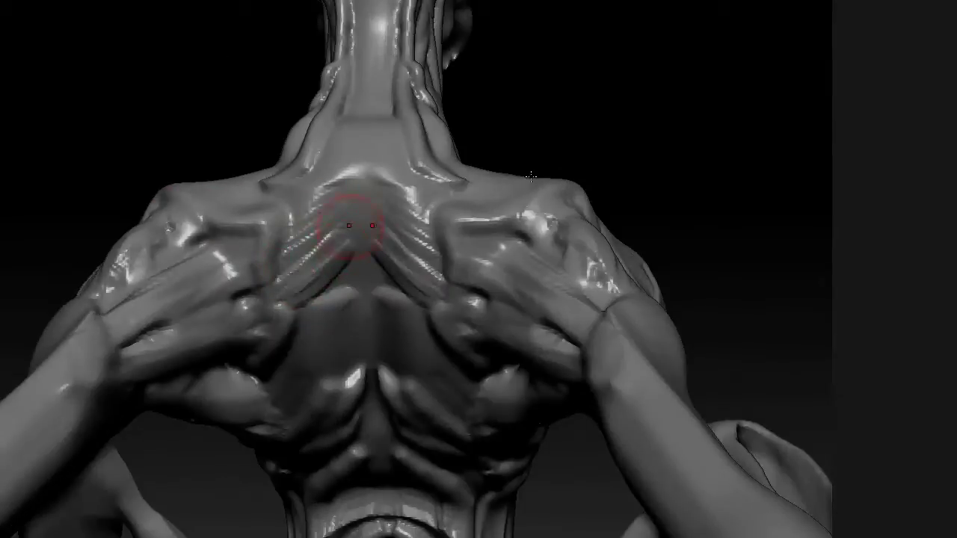
Sculpt fine diagonal muscle striations beside the spine, from the upper back down to the inner shoulder blades
drag(280, 281, 337, 210)
drag(301, 238, 341, 192)
drag(293, 334, 321, 307)
drag(290, 344, 333, 306)
drag(275, 375, 344, 320)
mouse_move(262, 374)
mouse_down()
mouse_move(349, 322)
mouse_move(362, 353)
mouse_up()
Carve matching fanned fibre strands into the back muscles on the other side of the spine
mouse_move(362, 352)
right_down()
mouse_move(463, 375)
mouse_move(410, 361)
right_up()
drag(413, 358, 471, 376)
drag(406, 331, 461, 364)
mouse_move(400, 341)
mouse_down()
mouse_move(464, 368)
mouse_move(450, 366)
mouse_up()
drag(394, 336, 458, 366)
drag(396, 319, 434, 355)
drag(383, 230, 418, 255)
drag(378, 208, 406, 248)
Add strand detail to the muscle bands over the shoulder blades and the rear of the shoulder
mouse_move(378, 190)
right_down()
mouse_move(526, 256)
mouse_move(532, 224)
right_up()
drag(523, 222, 554, 250)
alt+right_drag(127, 315, 245, 272)
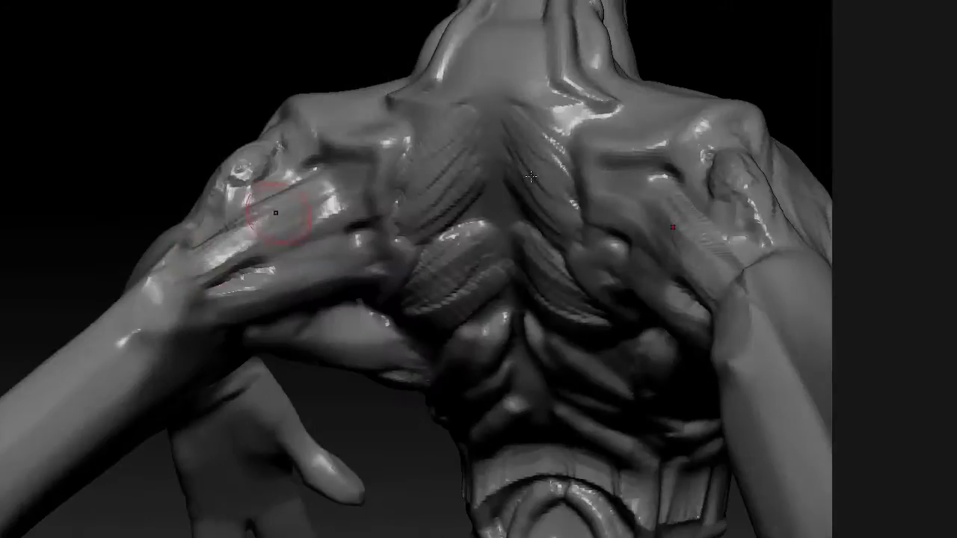
mouse_move(277, 214)
mouse_down()
mouse_move(310, 171)
mouse_move(344, 156)
mouse_up()
mouse_move(339, 193)
mouse_down()
mouse_move(340, 156)
mouse_move(280, 263)
mouse_move(362, 235)
mouse_up()
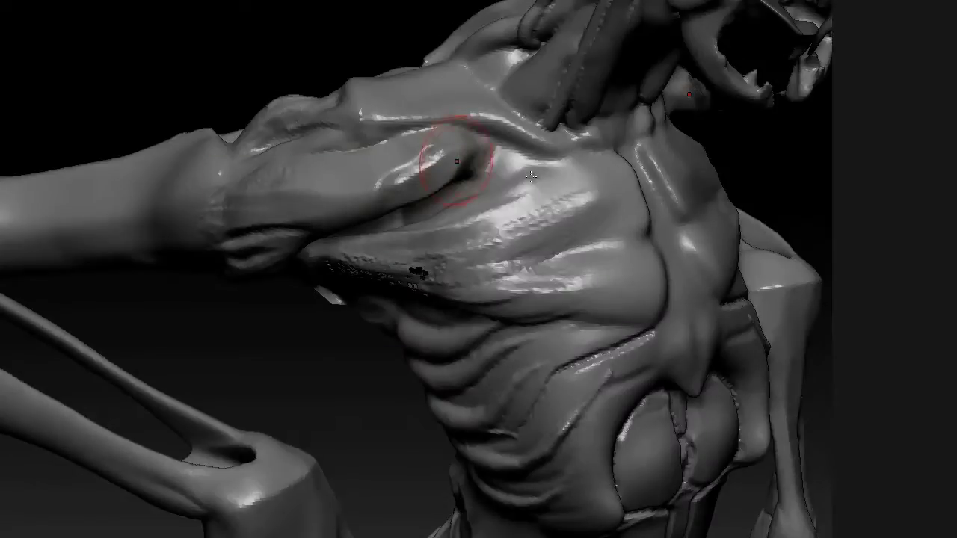
Mask the body and upper arms, leaving the forearms free, and adjust the forearm pose from the elbow
right_drag(432, 166, 406, 231)
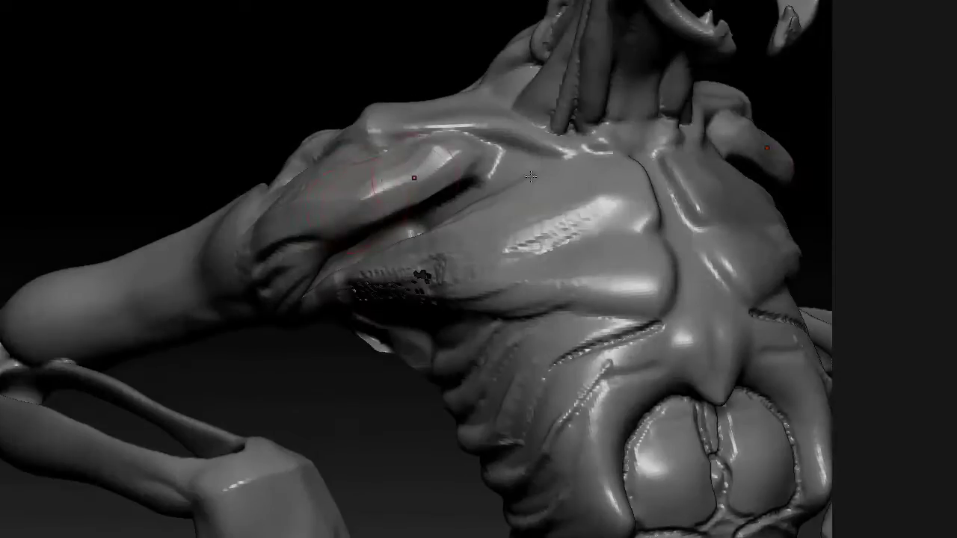
ctrl+right_drag(531, 177, 530, 177)
right_drag(531, 177, 531, 177)
ctrl+drag(390, 215, 321, 207)
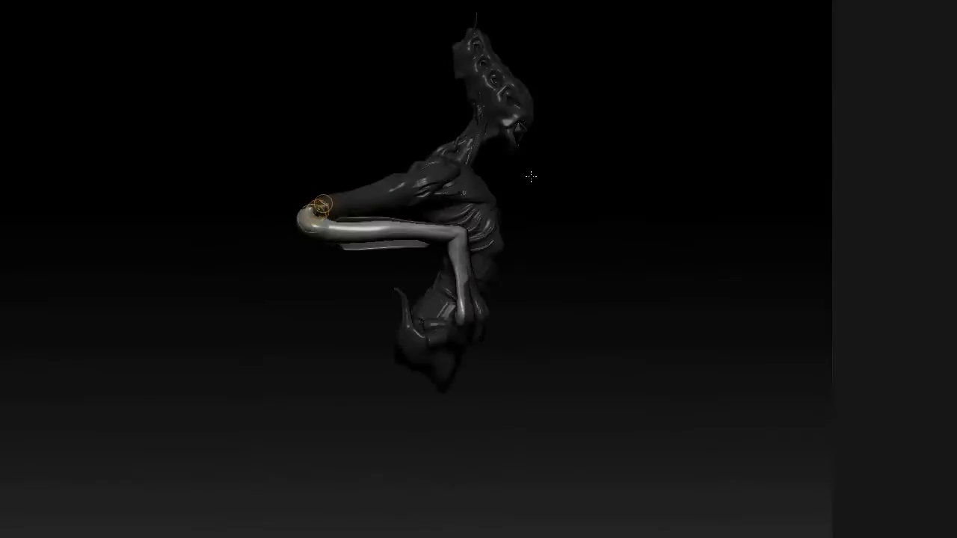
right_drag(530, 177, 531, 177)
drag(209, 216, 139, 303)
drag(177, 265, 166, 277)
right_drag(531, 177, 531, 177)
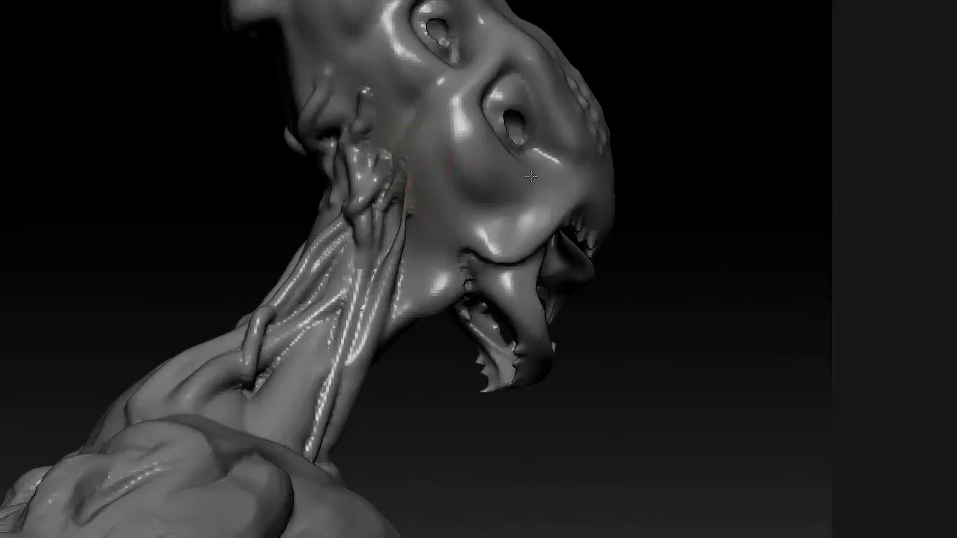
Pick another brush and sculpt a ridge along the rear edge of the cheek, behind the front eye socket
key(b)
click(234, 303)
mouse_move(427, 170)
mouse_down()
mouse_move(444, 212)
mouse_move(476, 226)
mouse_move(452, 214)
mouse_up()
drag(420, 138, 433, 196)
drag(424, 154, 452, 215)
drag(695, 329, 456, 322)
drag(650, 252, 629, 287)
Switch brushes and continue the ridge along the lower edge of the skull bulges toward the top of the neck
key(b)
click(595, 270)
right_drag(604, 245, 518, 258)
mouse_move(544, 228)
mouse_down()
mouse_move(519, 257)
mouse_move(536, 195)
mouse_move(565, 213)
mouse_up()
mouse_move(519, 259)
mouse_down()
mouse_move(582, 186)
mouse_move(596, 107)
mouse_move(574, 122)
mouse_move(590, 142)
mouse_move(607, 133)
mouse_up()
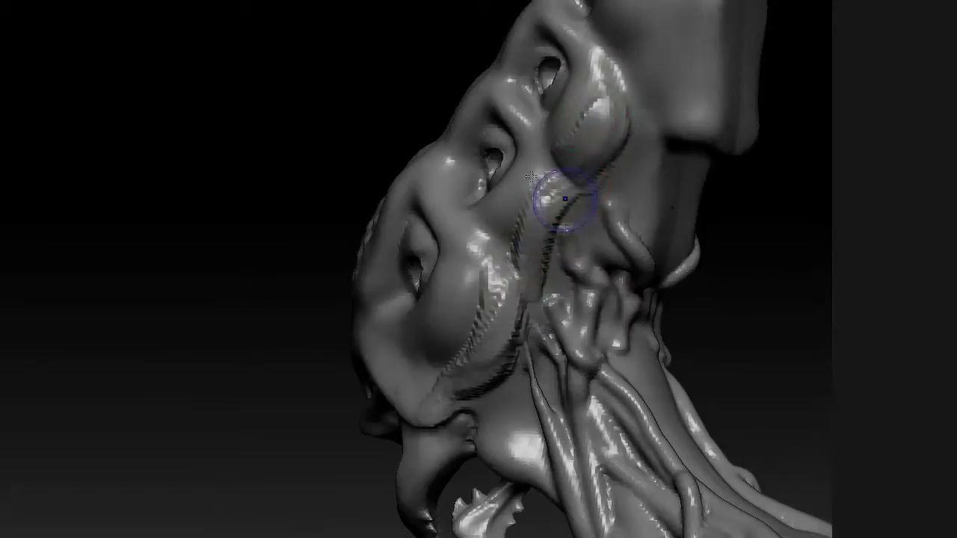
right_drag(581, 182, 594, 96)
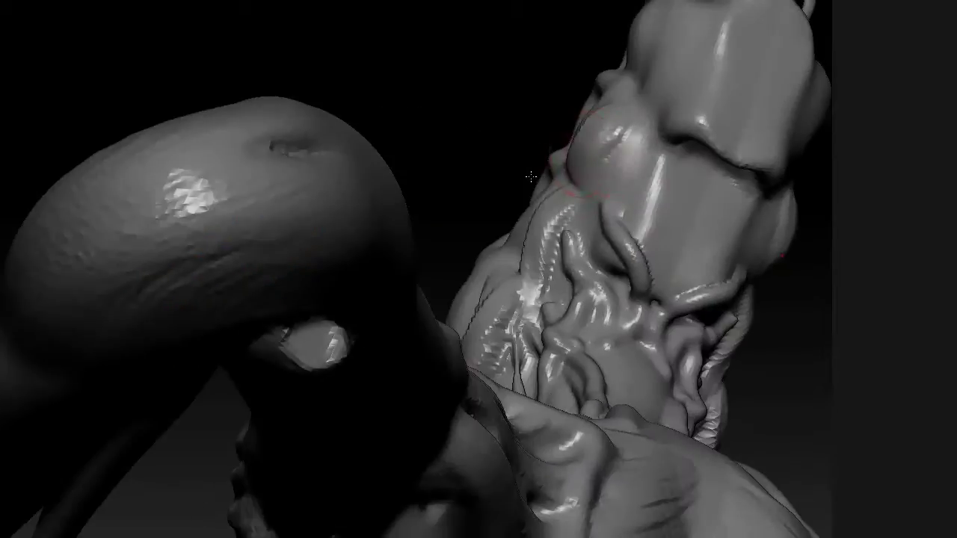
mouse_move(616, 153)
mouse_down()
mouse_move(553, 203)
mouse_move(552, 254)
mouse_up()
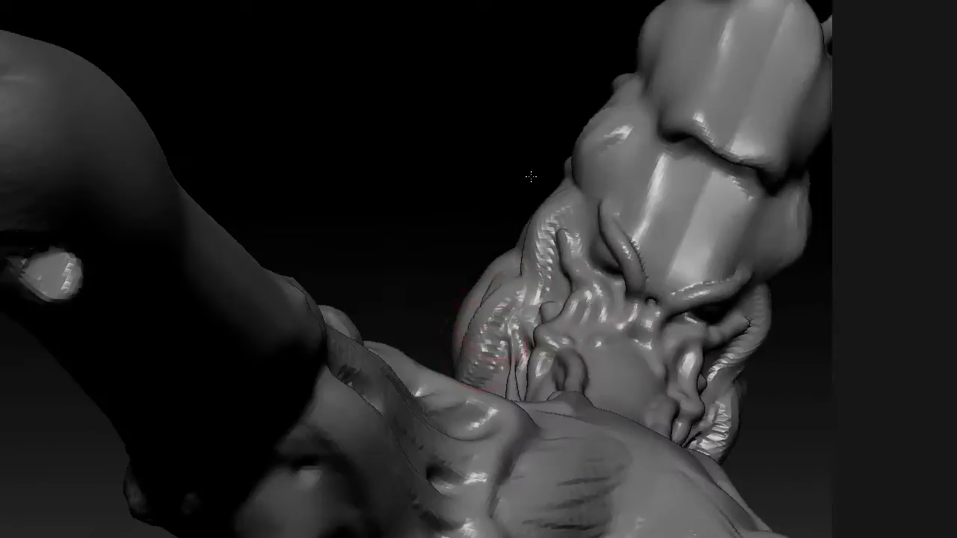
mouse_move(499, 286)
mouse_down()
mouse_move(557, 239)
mouse_move(636, 131)
mouse_up()
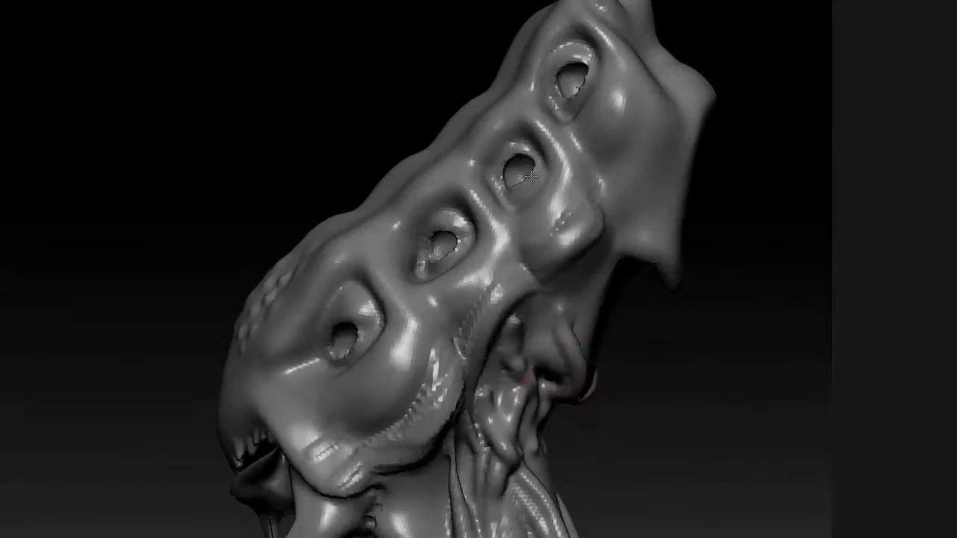
Reshape the hooked tendril and folds beneath the skull's rear plate, adjusting the brush settings between strokes
key(space)
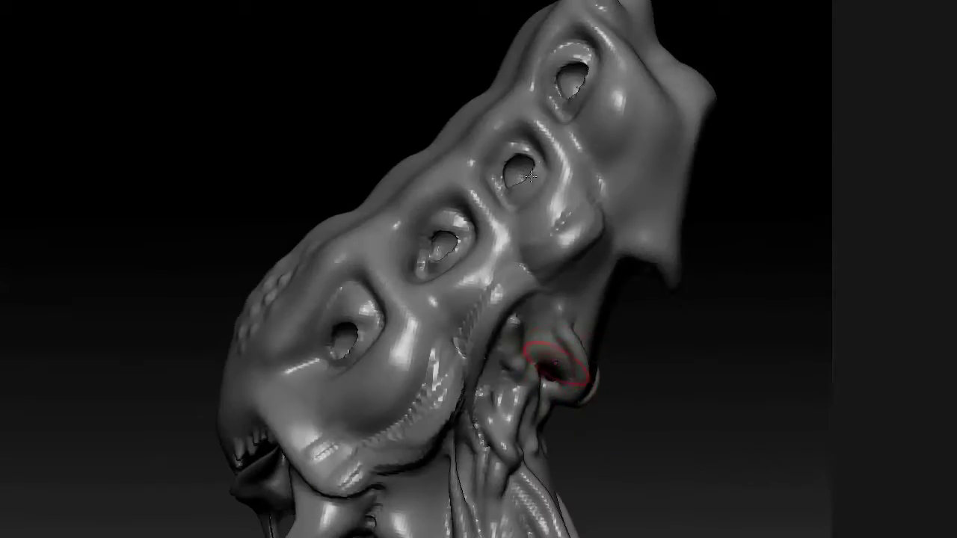
key(space)
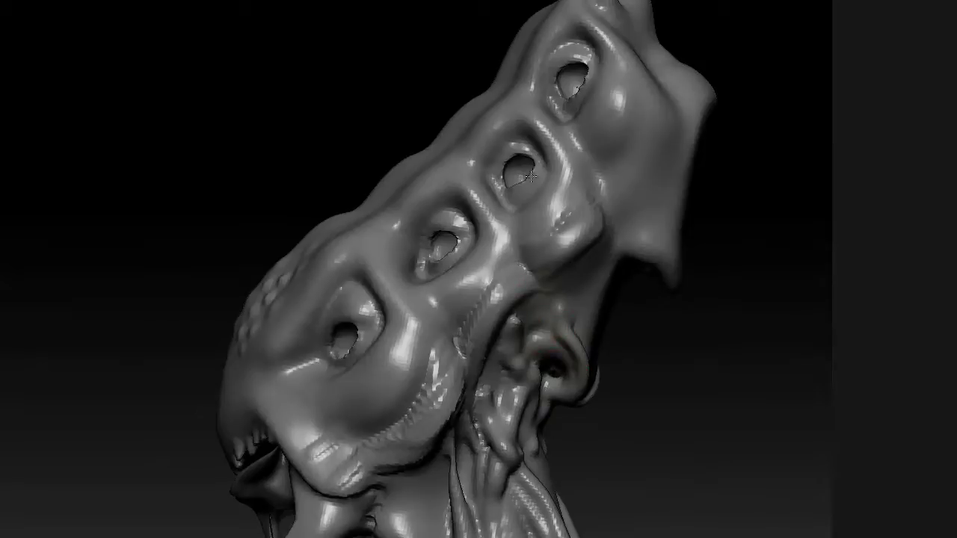
mouse_move(530, 178)
right_down()
mouse_move(492, 292)
mouse_move(480, 381)
right_up()
key(space)
drag(519, 241, 500, 320)
mouse_move(149, 300)
right_down()
mouse_move(254, 321)
mouse_move(310, 288)
mouse_move(407, 293)
mouse_move(456, 280)
right_up()
key(space)
mouse_move(531, 177)
right_down()
mouse_move(441, 194)
mouse_move(371, 236)
right_up()
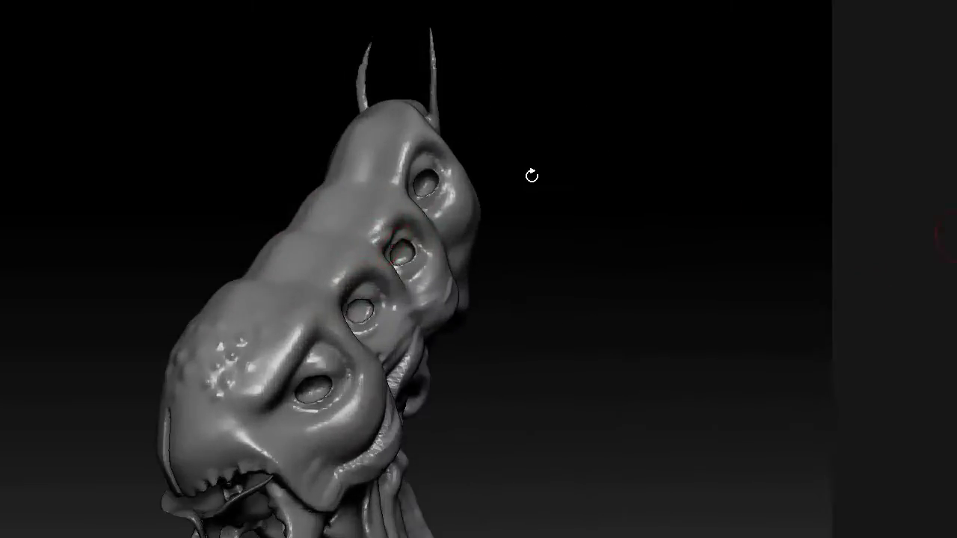
Add a PolySphere to the creature and move it out of the chest to the space behind the head
key(comma)
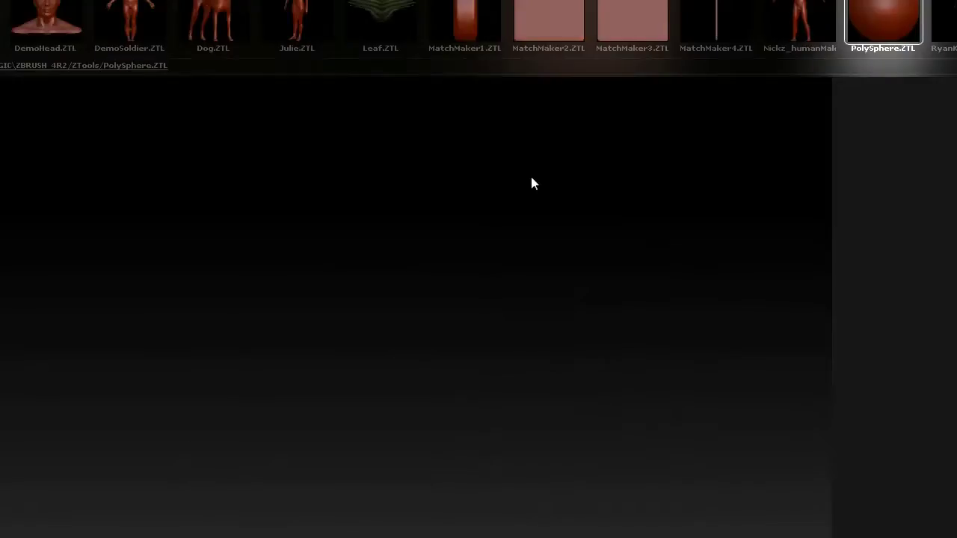
key(comma)
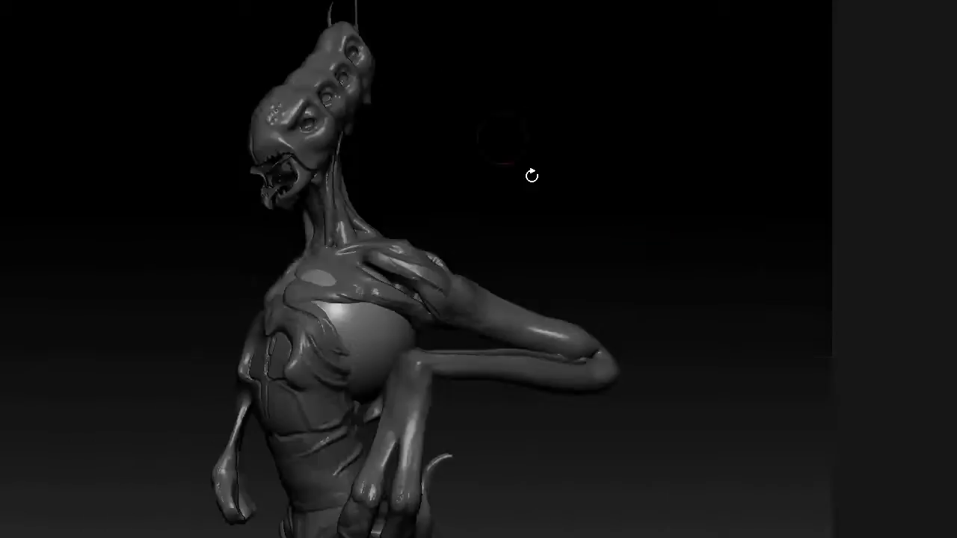
drag(531, 176, 530, 176)
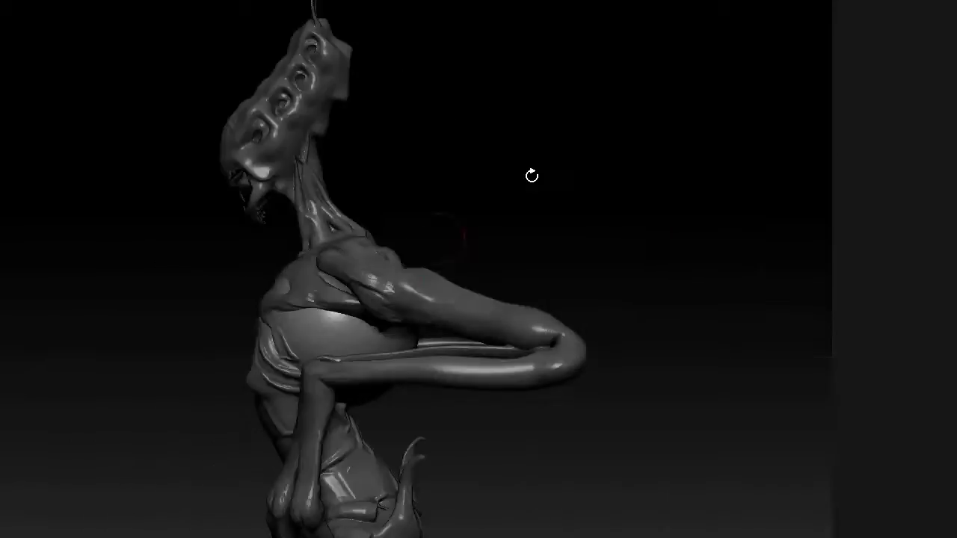
key(ctrl+z)
key(ctrl+z)
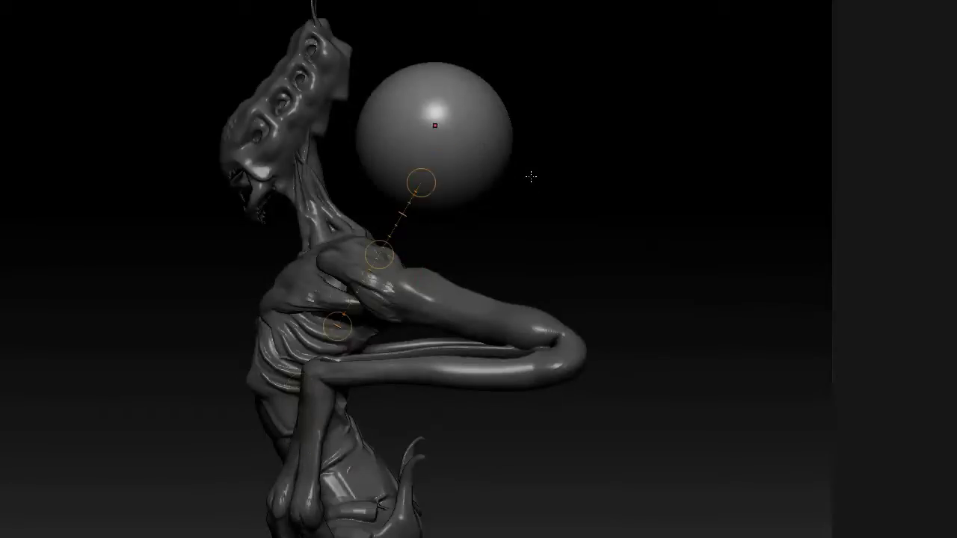
Scale the sphere down to a small eyeball size beside the head
key(ctrl+z)
key(ctrl+z)
key(ctrl+z)
key(ctrl+z)
key(ctrl+z)
key(ctrl+z)
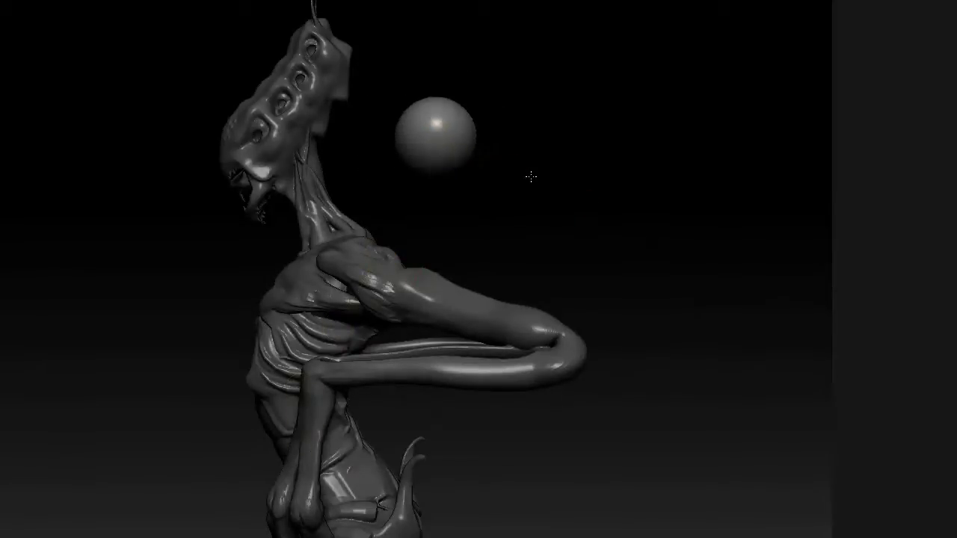
drag(530, 175, 530, 176)
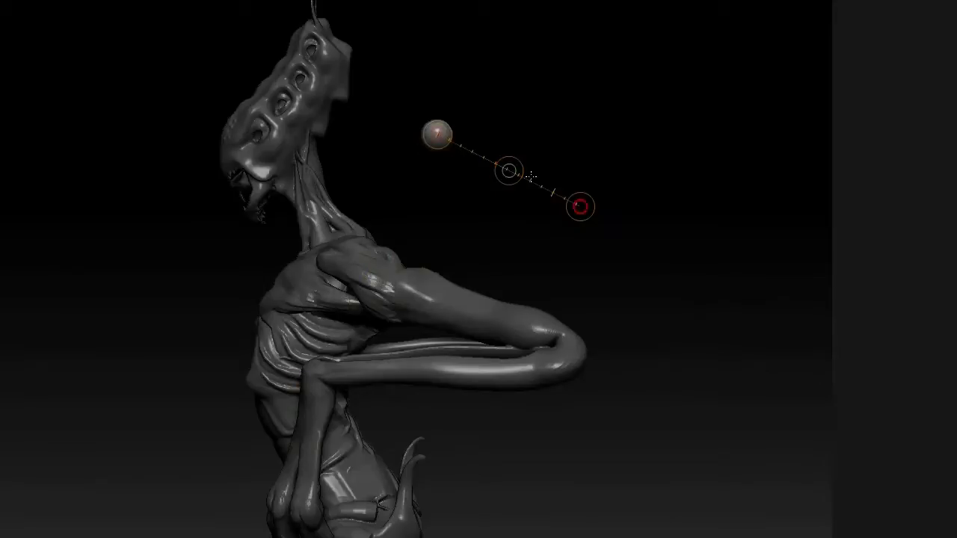
drag(530, 177, 530, 176)
Move the small sphere into the lowest eye socket on the side of the head
drag(549, 242, 528, 242)
drag(531, 177, 531, 176)
drag(162, 264, 171, 261)
drag(531, 176, 531, 177)
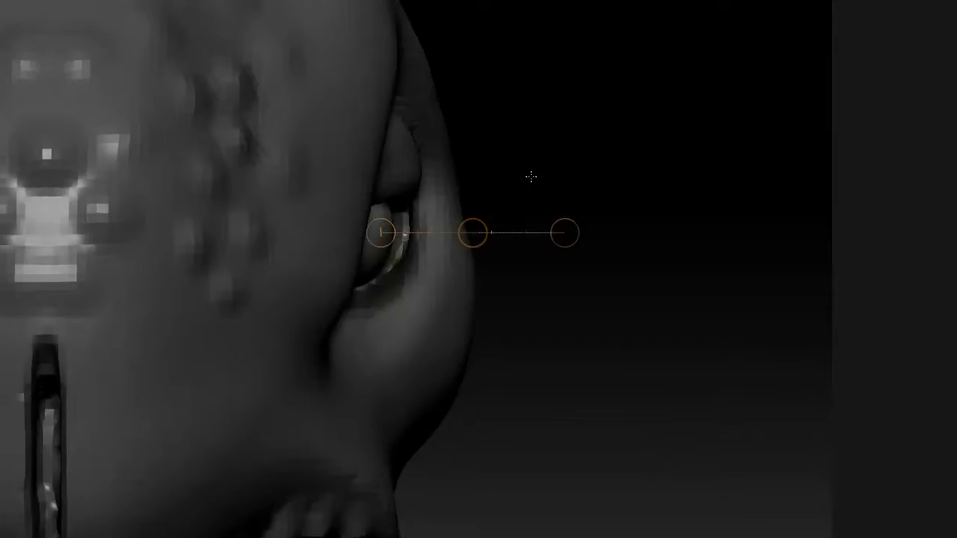
drag(473, 233, 491, 230)
Fine-tune the eyeball's depth and size so it sits snugly inside the lowest socket
drag(531, 176, 531, 177)
drag(143, 237, 136, 243)
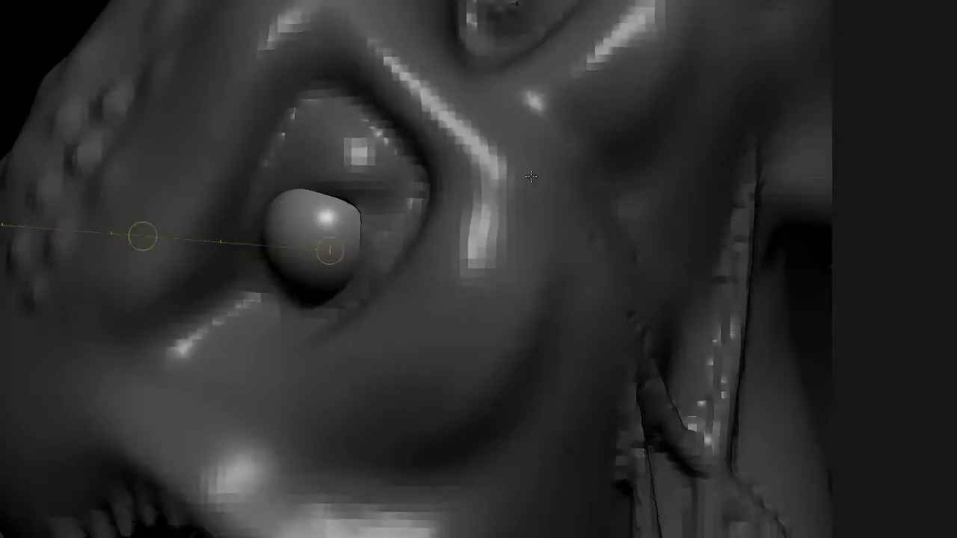
drag(530, 177, 531, 177)
drag(399, 244, 398, 251)
drag(530, 176, 531, 177)
mouse_move(356, 237)
mouse_down()
mouse_move(786, 225)
mouse_move(902, 238)
mouse_up()
drag(629, 237, 641, 239)
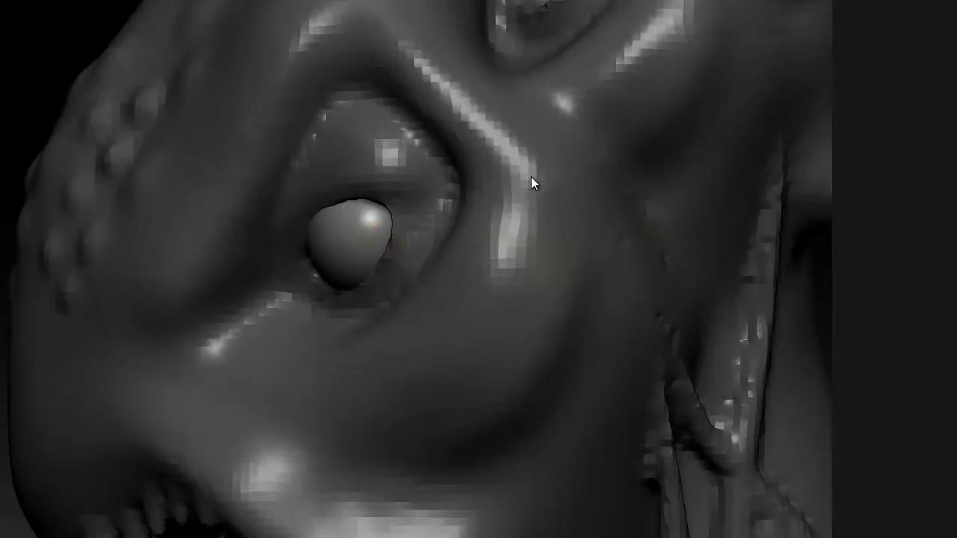
Place another eyeball in the second socket from the bottom and adjust its size and position
alt+drag(887, 127, 782, 388)
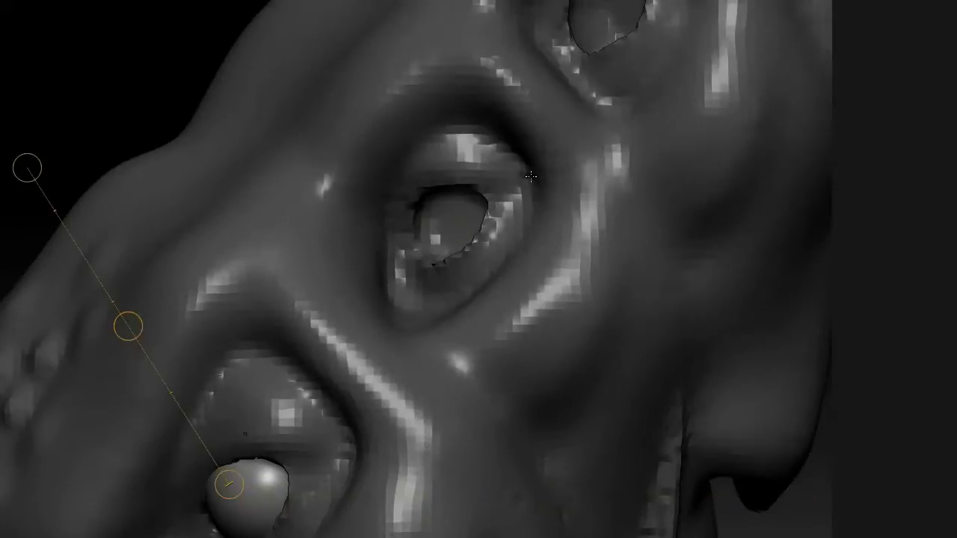
drag(258, 490, 453, 216)
drag(530, 176, 531, 176)
drag(286, 200, 456, 200)
drag(370, 201, 354, 200)
mouse_move(531, 177)
mouse_down()
mouse_move(419, 179)
mouse_move(531, 177)
mouse_up()
Fit an eyeball into the third socket from the bottom, reducing its size to match the opening
key(ctrl+z)
key(ctrl+z)
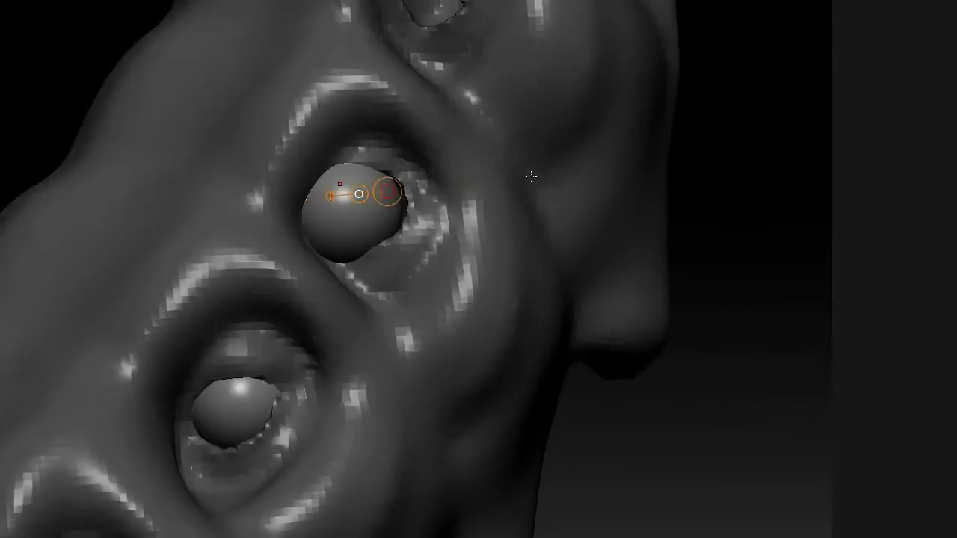
drag(359, 193, 353, 194)
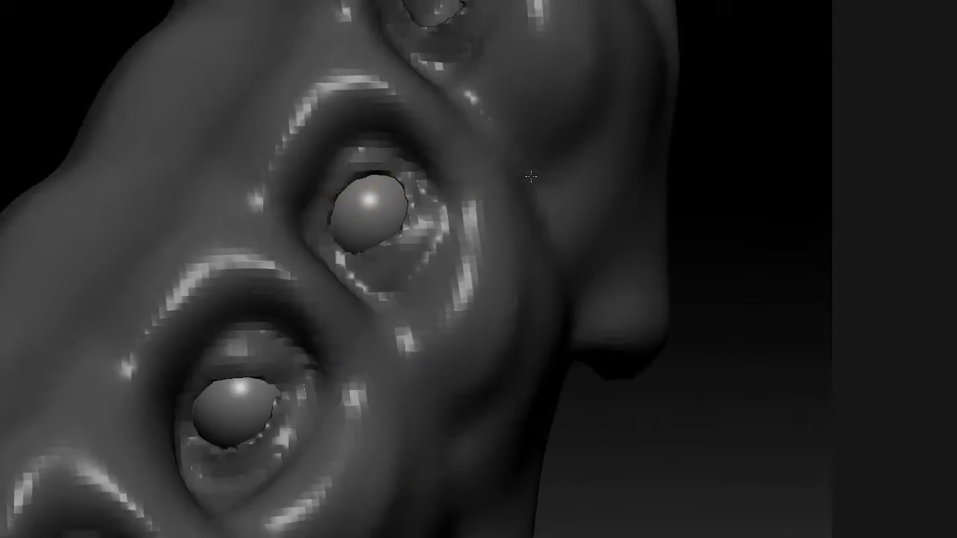
alt+drag(531, 177, 531, 177)
drag(389, 332, 404, 324)
Fit an eyeball into the uppermost eye socket and open the ZPlugin tools
shift+drag(531, 176, 568, 176)
drag(395, 194, 512, 194)
drag(453, 194, 435, 194)
drag(531, 176, 531, 125)
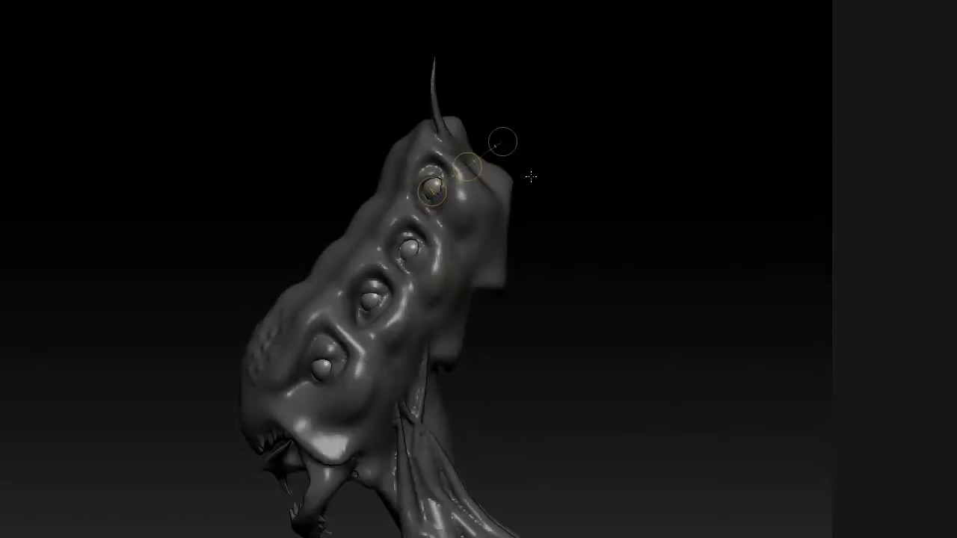
drag(531, 176, 567, 179)
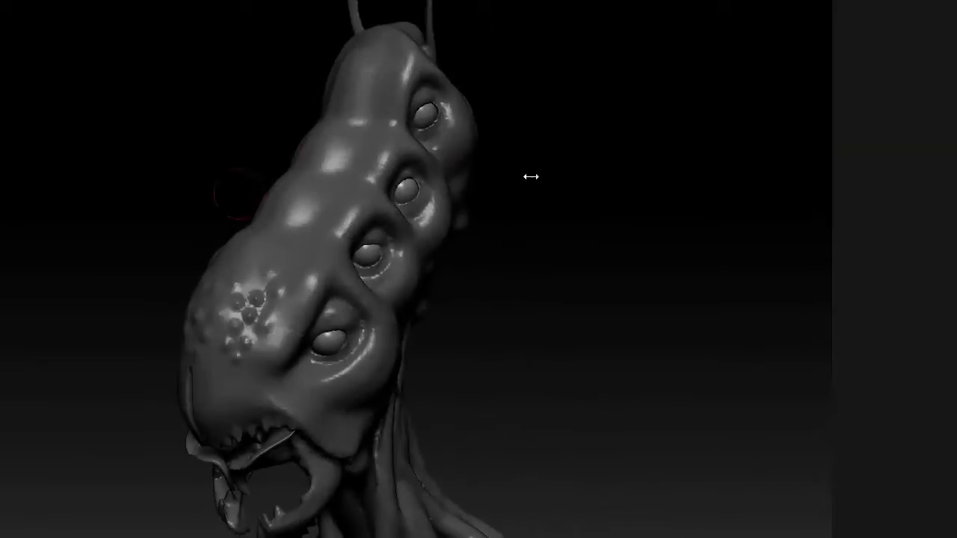
mouse_move(528, 2)
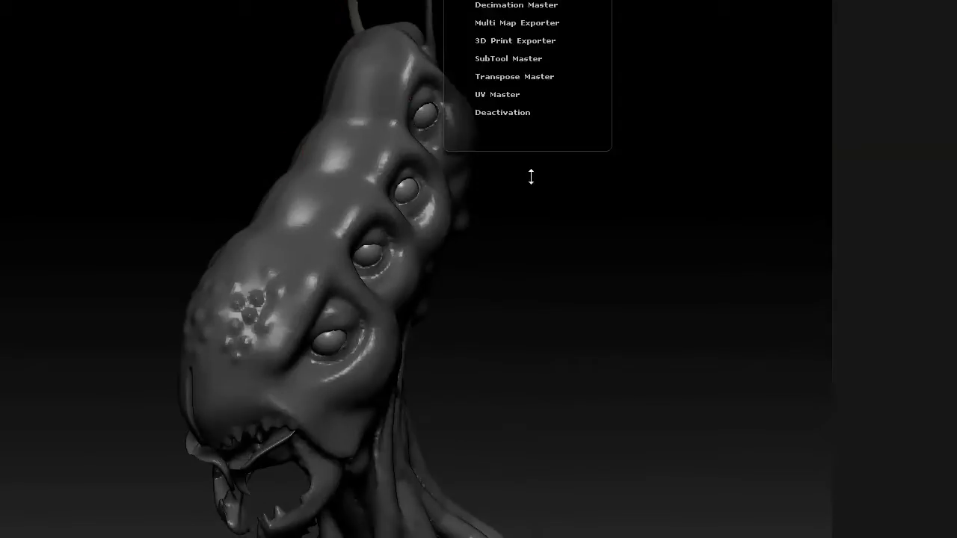
click(395, 246)
Draw a mirrored pair of tapered tendrils from the lower corners of the skull's upper rear plate and curve them backward
mouse_move(530, 177)
mouse_down()
mouse_move(610, 176)
mouse_move(559, 172)
mouse_move(523, 126)
mouse_move(529, 112)
mouse_move(643, 177)
mouse_move(531, 225)
mouse_move(579, 178)
mouse_move(531, 202)
mouse_up()
key(b)
key(c)
key(b)
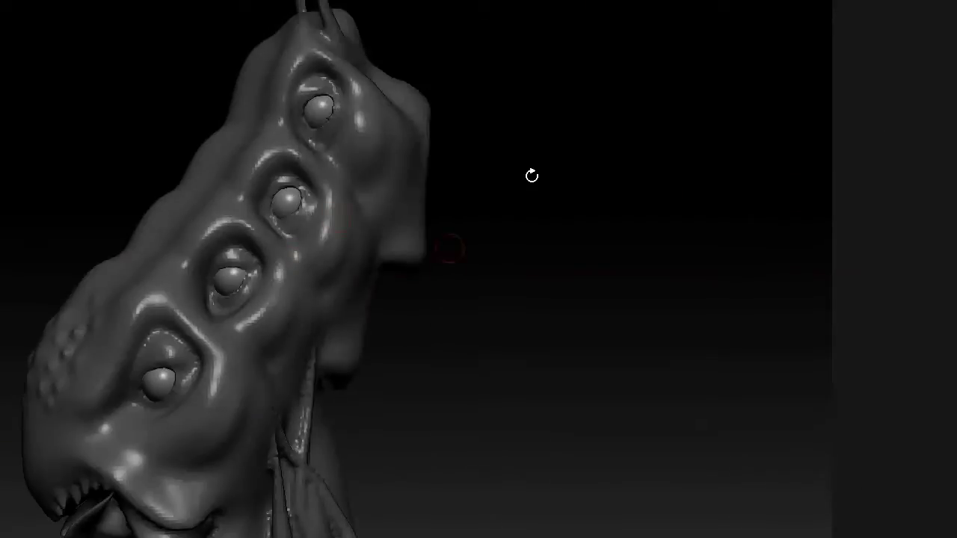
drag(417, 256, 460, 411)
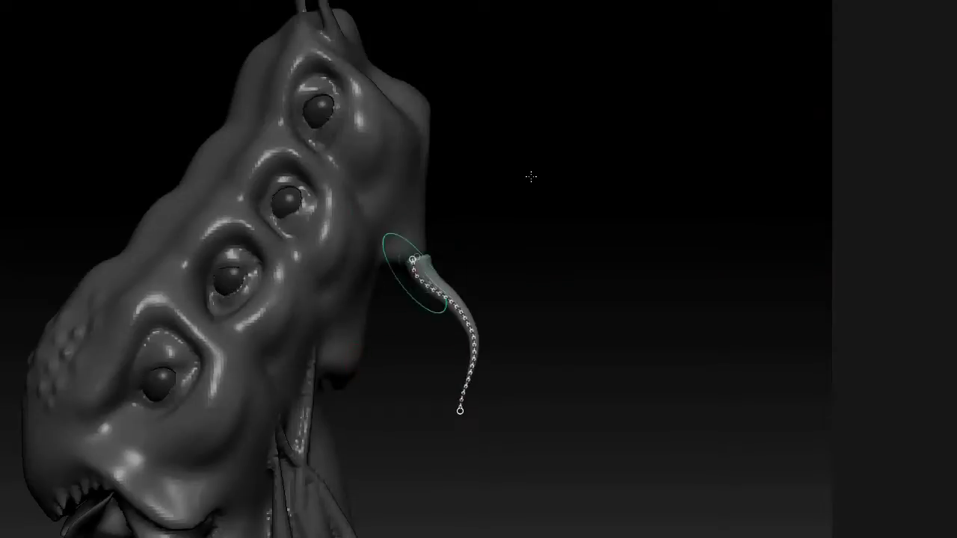
shift+drag(531, 176, 531, 176)
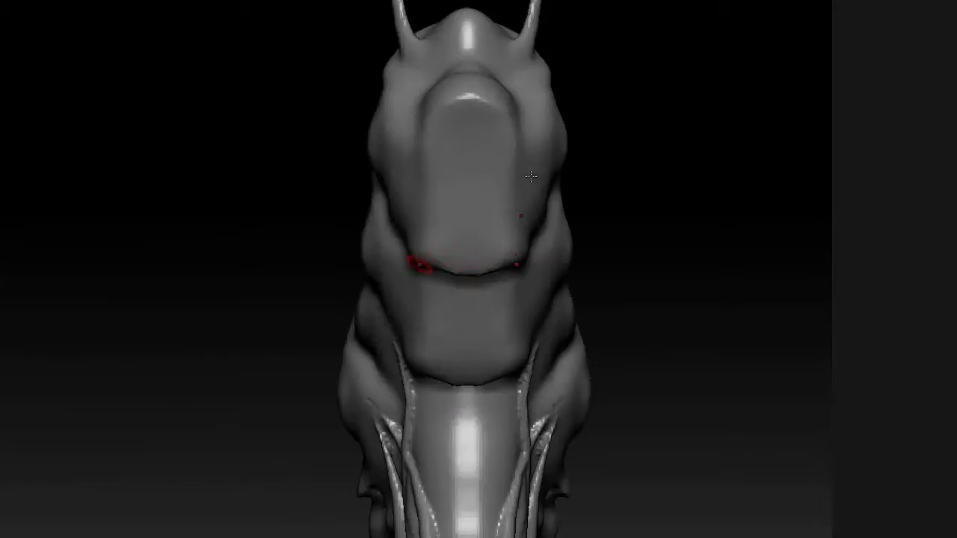
mouse_move(420, 255)
mouse_down()
mouse_move(379, 350)
mouse_move(406, 256)
mouse_move(399, 374)
mouse_up()
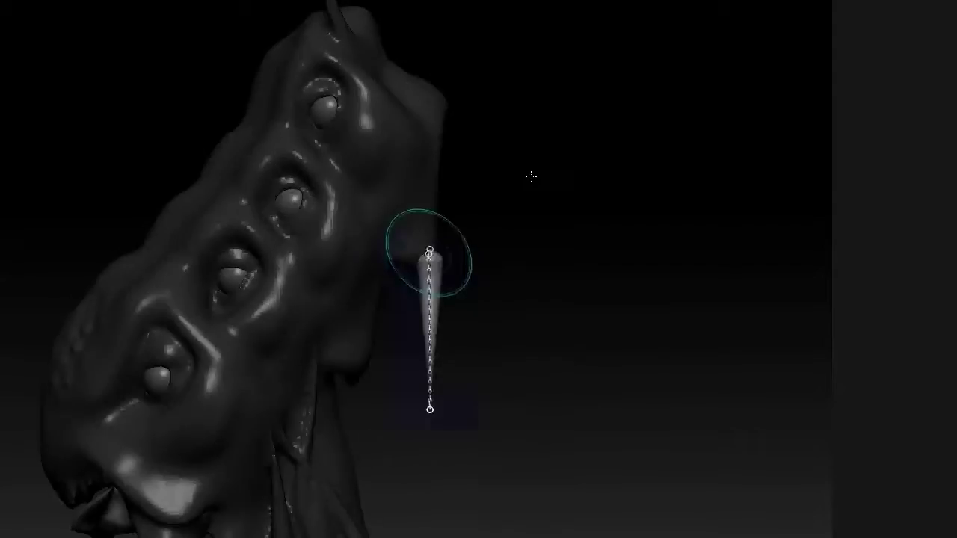
drag(427, 327, 445, 305)
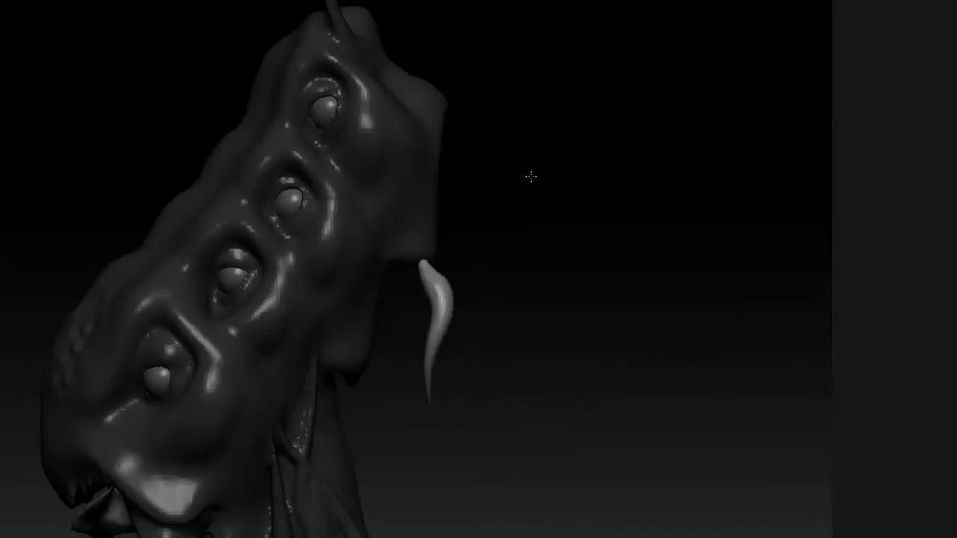
click(443, 307)
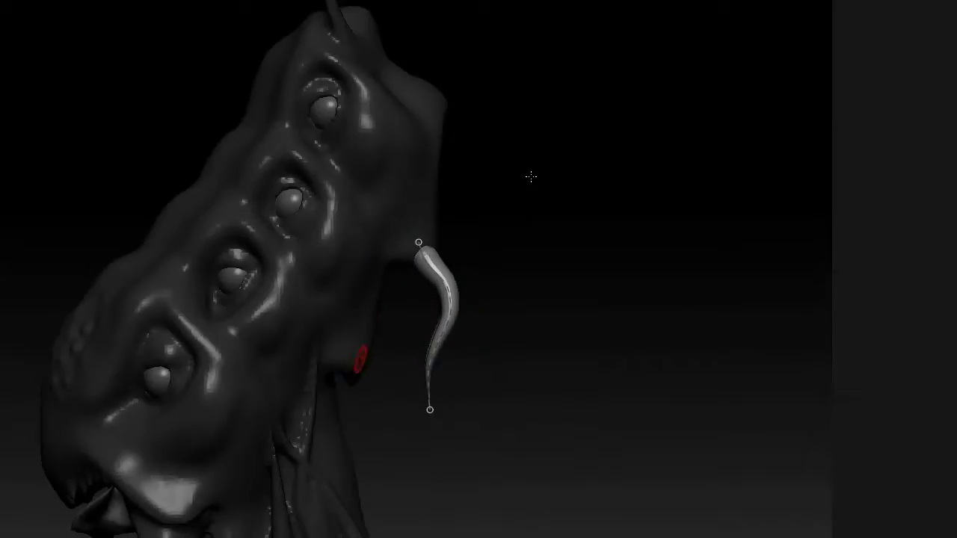
Draw a second, shorter pair of tapered tendrils from the corners of the lower rear plate and clear the mask
drag(532, 176, 530, 177)
drag(450, 365, 444, 434)
click(450, 372)
drag(531, 176, 531, 176)
ctrl+drag(626, 159, 629, 228)
ctrl+drag(618, 145, 621, 187)
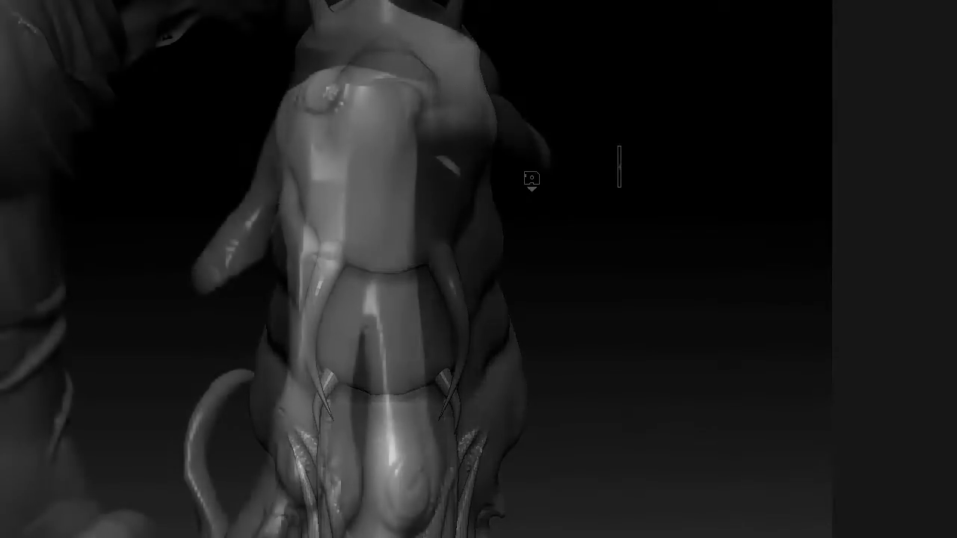
Sculpt raised knuckles and tendon ridges along the back of the hand and the upper finger segments
mouse_move(326, 112)
mouse_down()
mouse_move(331, 271)
mouse_move(326, 254)
mouse_move(325, 267)
mouse_up()
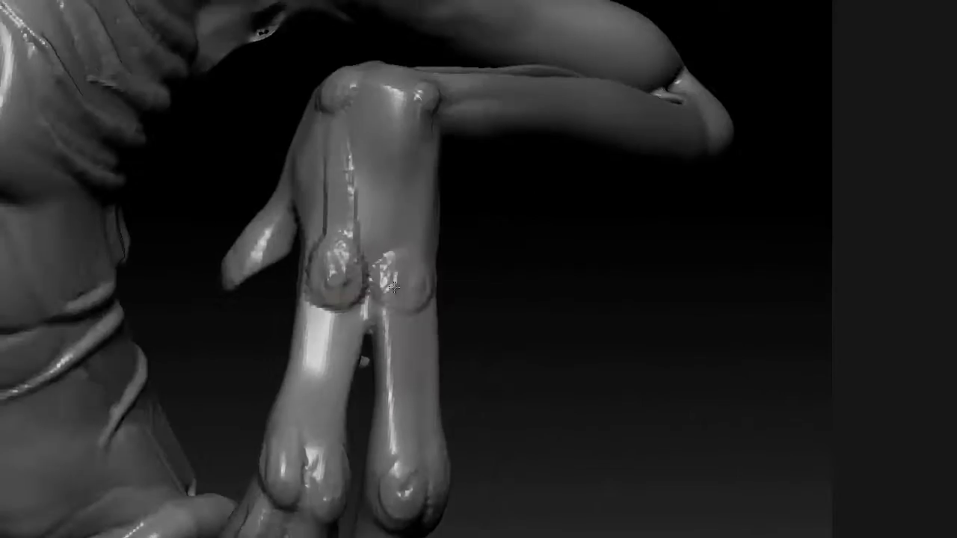
mouse_move(403, 276)
mouse_down()
mouse_move(421, 134)
mouse_move(408, 281)
mouse_up()
mouse_move(412, 82)
mouse_down()
mouse_move(397, 137)
mouse_move(408, 314)
mouse_up()
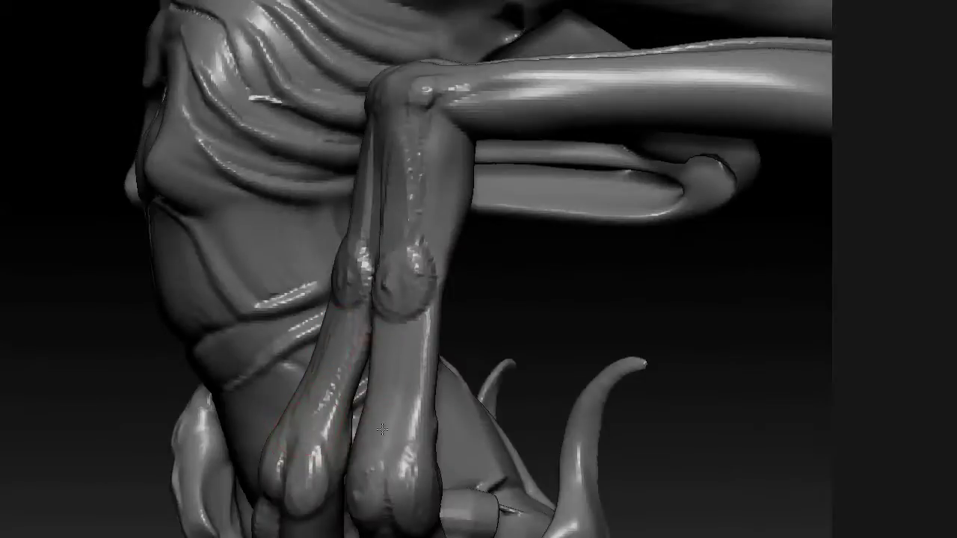
mouse_move(382, 428)
mouse_down()
mouse_move(384, 318)
mouse_move(404, 250)
mouse_up()
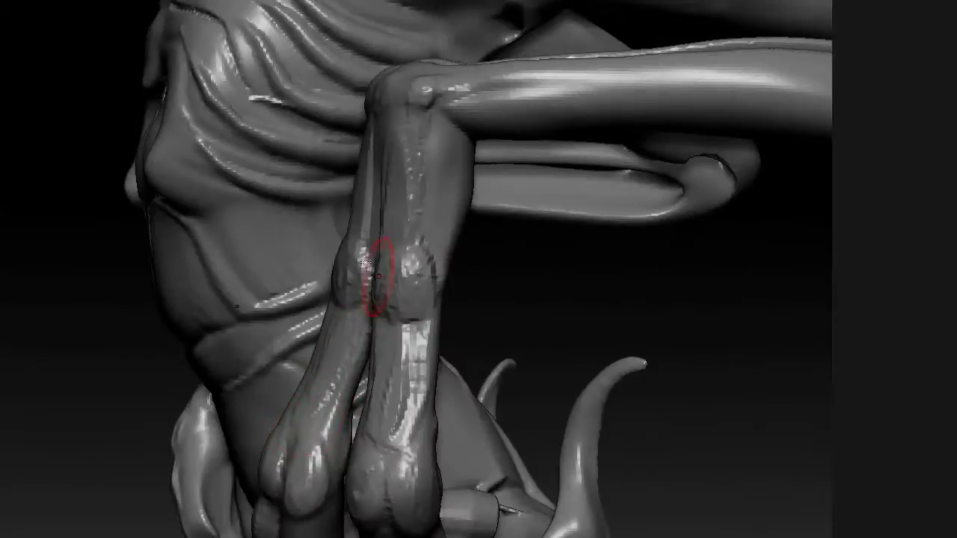
drag(351, 306, 340, 247)
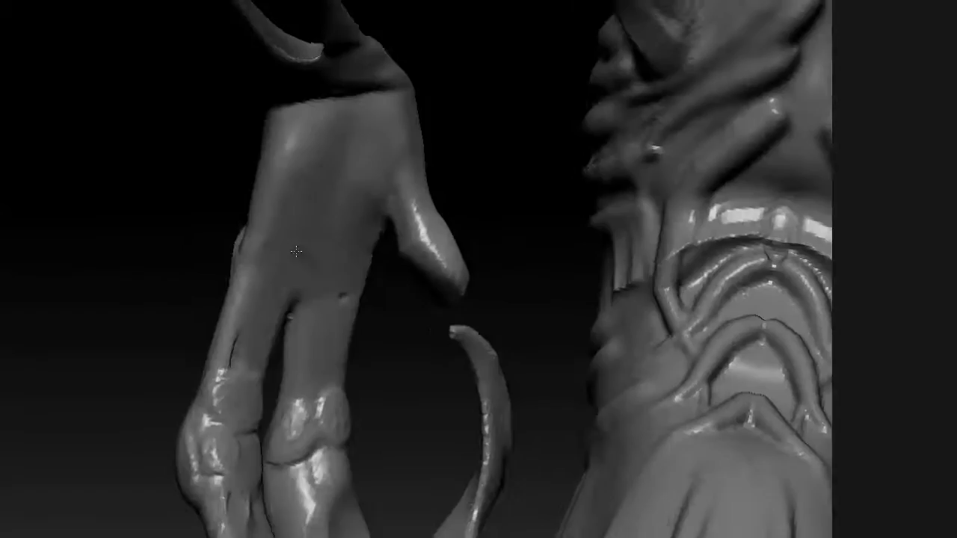
Carve diagonal skin wrinkles across the back of the hand and ridges along the inner finger
mouse_move(306, 179)
mouse_down()
mouse_move(313, 121)
mouse_move(363, 139)
mouse_move(389, 179)
mouse_move(351, 209)
mouse_up()
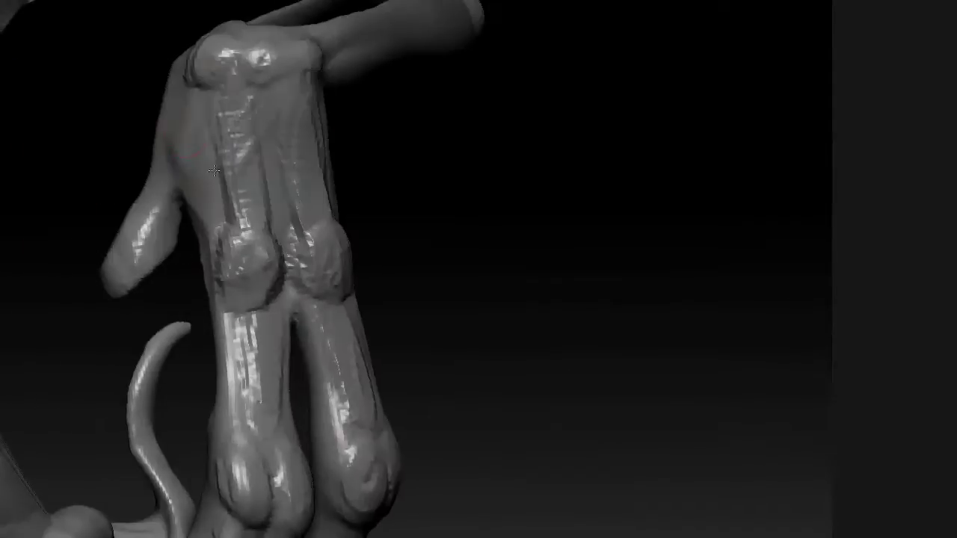
drag(278, 171, 248, 212)
drag(301, 181, 275, 226)
drag(273, 136, 238, 187)
mouse_move(213, 85)
mouse_down()
mouse_move(314, 86)
mouse_move(229, 472)
mouse_up()
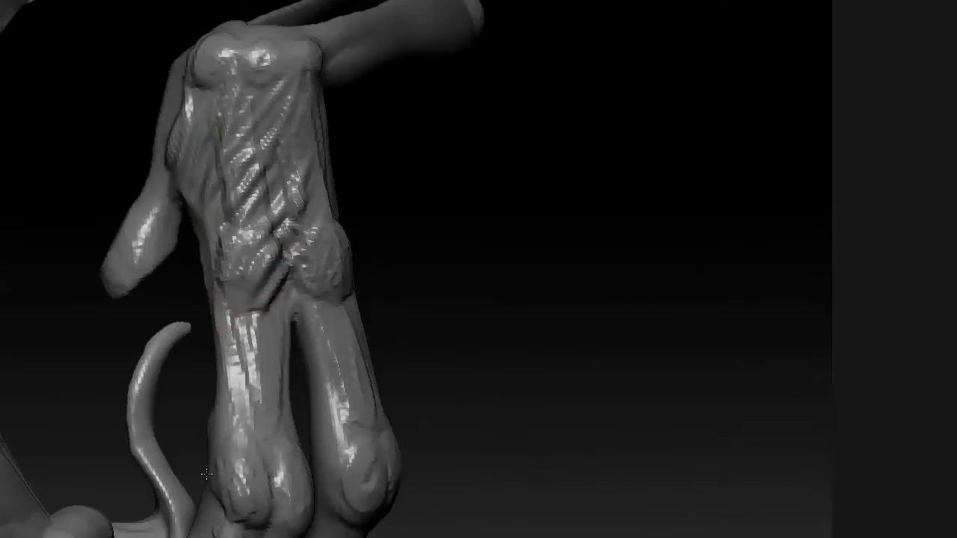
drag(268, 311, 276, 399)
Extend the diagonal wrinkles around the hand's outer side and over the thumb side down to the finger base
mouse_move(273, 321)
alt+right_down()
mouse_move(278, 247)
mouse_move(288, 314)
mouse_move(358, 269)
alt+right_up()
drag(367, 256, 359, 284)
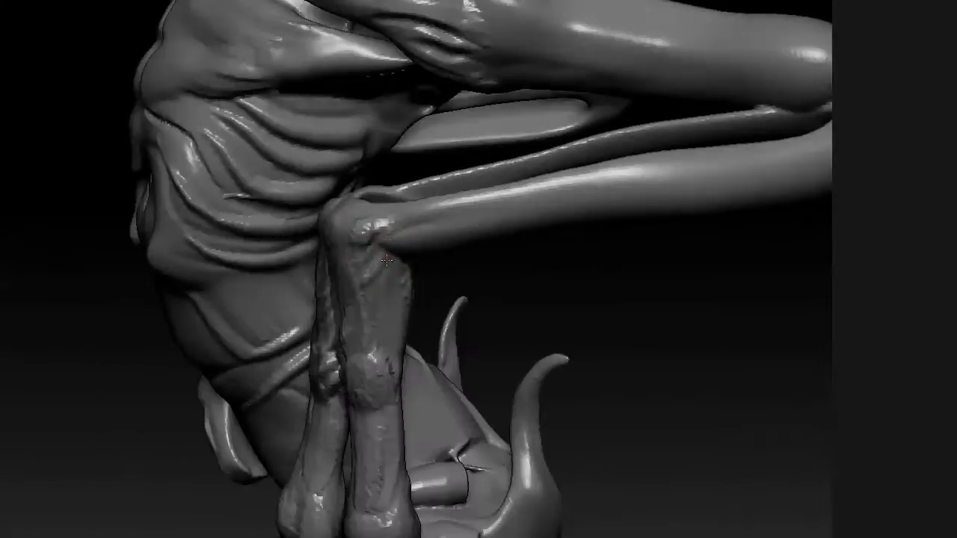
key(space)
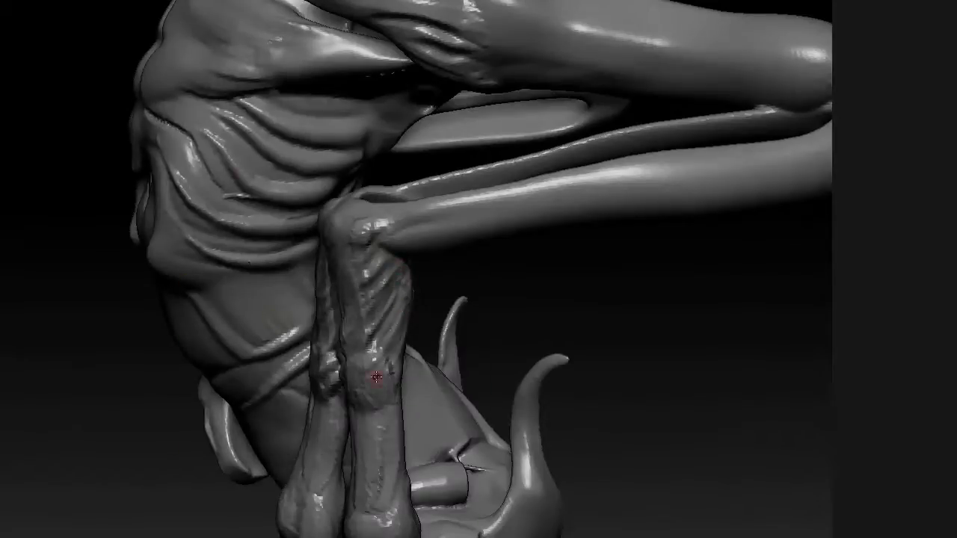
alt+right_drag(420, 236, 213, 298)
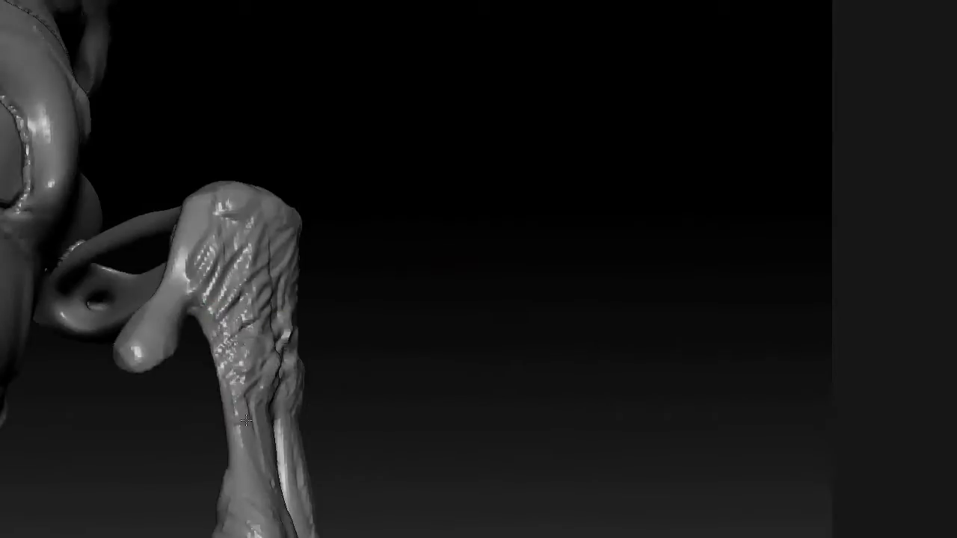
drag(270, 384, 247, 429)
alt+right_drag(305, 426, 359, 247)
Frame the thumb and hide parts of the mesh to isolate the hand
mouse_move(359, 246)
right_down()
mouse_move(516, 214)
mouse_move(491, 271)
mouse_move(523, 297)
mouse_move(538, 269)
mouse_move(497, 179)
mouse_move(466, 278)
right_up()
key(b)
key(c)
click(466, 278)
alt+right_drag(482, 201, 478, 161)
right_drag(478, 161, 423, 107)
ctrl+shift+drag(287, 109, 595, 439)
shift+drag(595, 440, 368, 329)
ctrl+shift+drag(200, 15, 469, 470)
drag(351, 232, 396, 292)
Try a transpose move along a line from the thumb tip, and unhide the whole mesh
key(w)
ctrl+drag(479, 204, 480, 280)
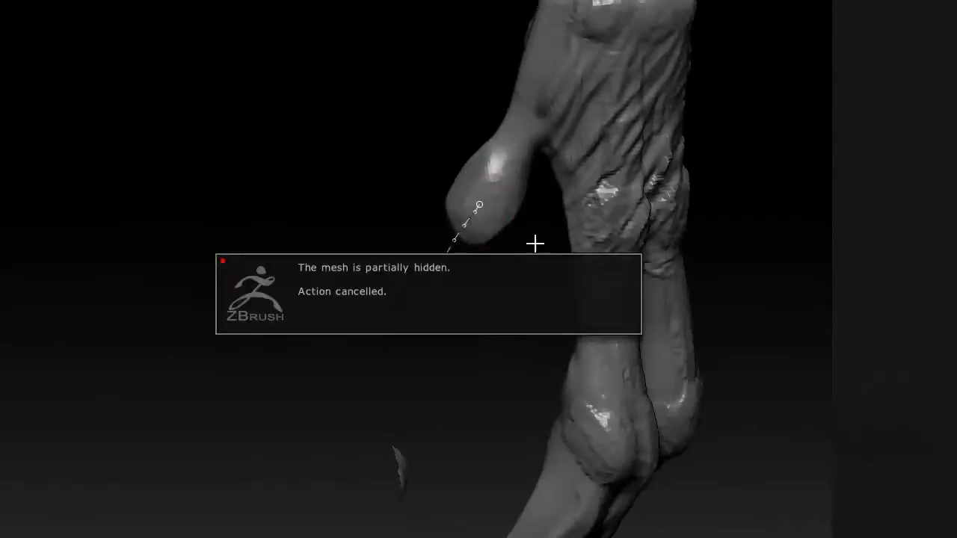
drag(538, 240, 487, 273)
key(q)
ctrl+click(487, 307)
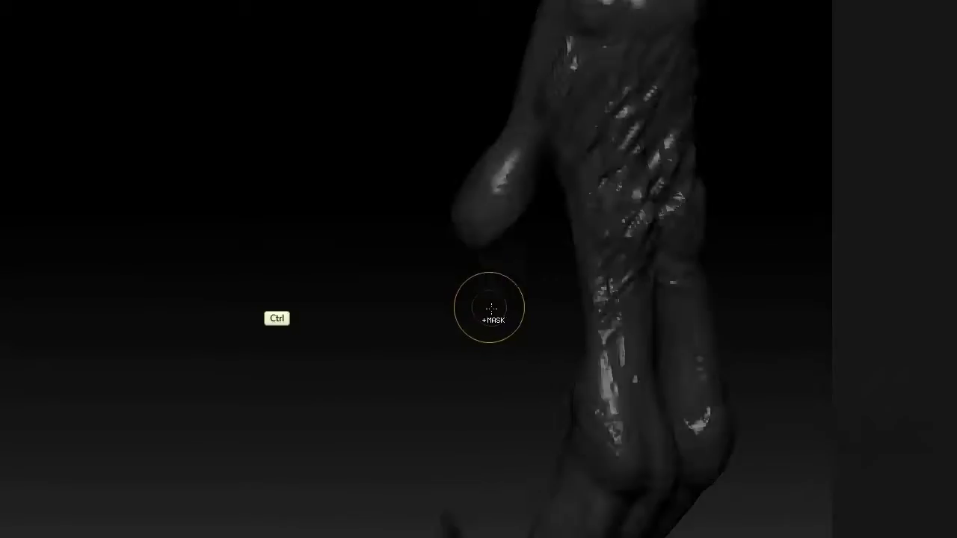
ctrl+click(489, 306)
ctrl+shift+click(489, 305)
Add a claw to the tip of the thumb and place it
drag(496, 224, 421, 294)
mouse_move(487, 260)
mouse_down()
mouse_move(446, 240)
mouse_move(482, 224)
mouse_move(498, 185)
mouse_move(440, 245)
mouse_move(469, 195)
mouse_up()
click(495, 185)
key(q)
key(space)
key(space)
drag(447, 281, 438, 307)
drag(433, 243, 416, 271)
drag(396, 322, 408, 336)
drag(449, 258, 471, 223)
click(479, 187)
Shape the thumb claw into a slender, pointed, slightly curved spike seated in the fingertip and clear the mask
key(space)
click(481, 196)
key(space)
drag(442, 145, 451, 145)
click(483, 193)
drag(411, 243, 437, 305)
drag(498, 200, 506, 207)
drag(496, 249, 470, 234)
drag(440, 293, 425, 317)
drag(445, 228, 380, 128)
drag(341, 297, 352, 265)
drag(401, 184, 343, 160)
click(386, 197)
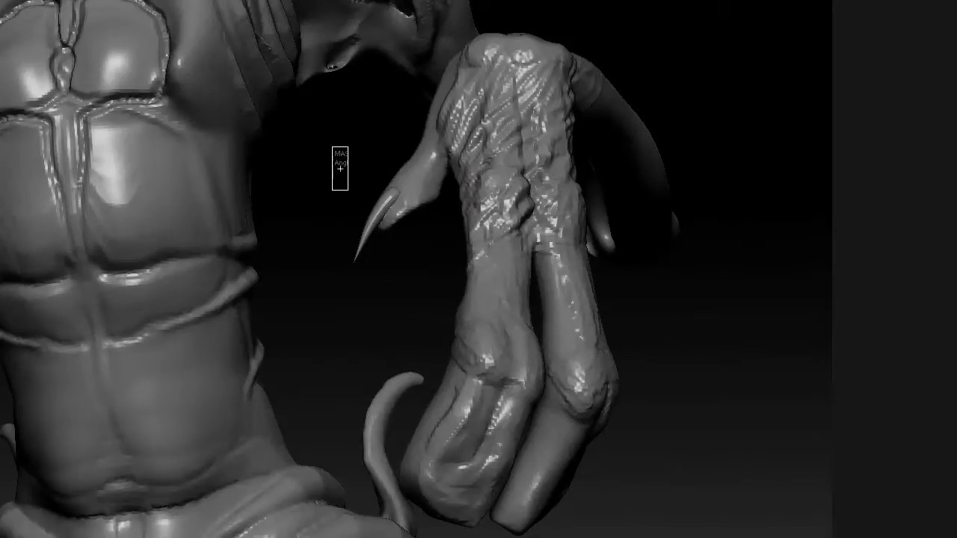
mouse_move(345, 175)
mouse_down()
mouse_move(314, 179)
mouse_move(351, 217)
mouse_up()
mouse_move(381, 216)
ctrl+mouse_down()
mouse_move(406, 175)
mouse_move(433, 213)
mouse_move(406, 207)
mouse_move(386, 269)
mouse_move(392, 303)
ctrl+mouse_up()
ctrl+click(444, 192)
Sculpt skin texture around the claw base and up the thumb, and deepen the wrinkles around the wrist knob
key(space)
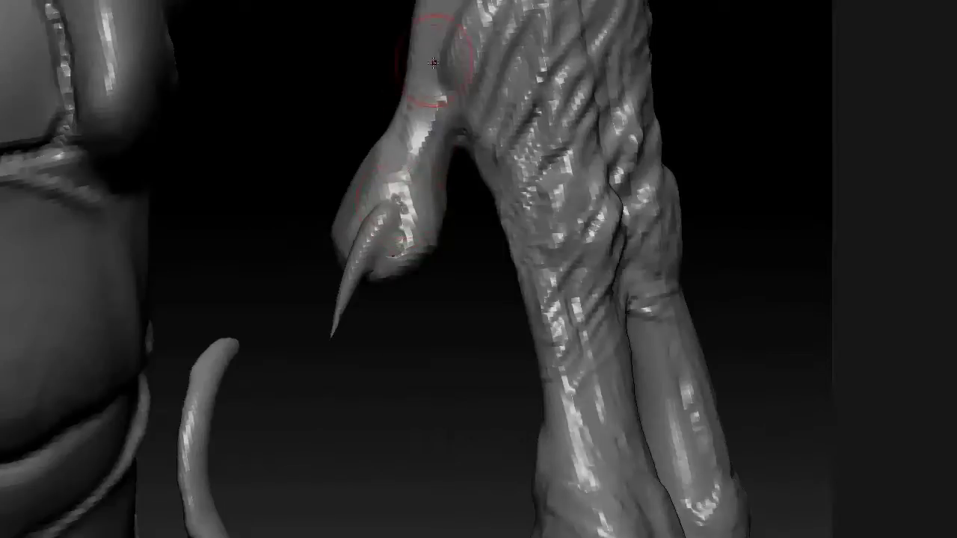
key(alt)
alt+drag(417, 30, 407, 242)
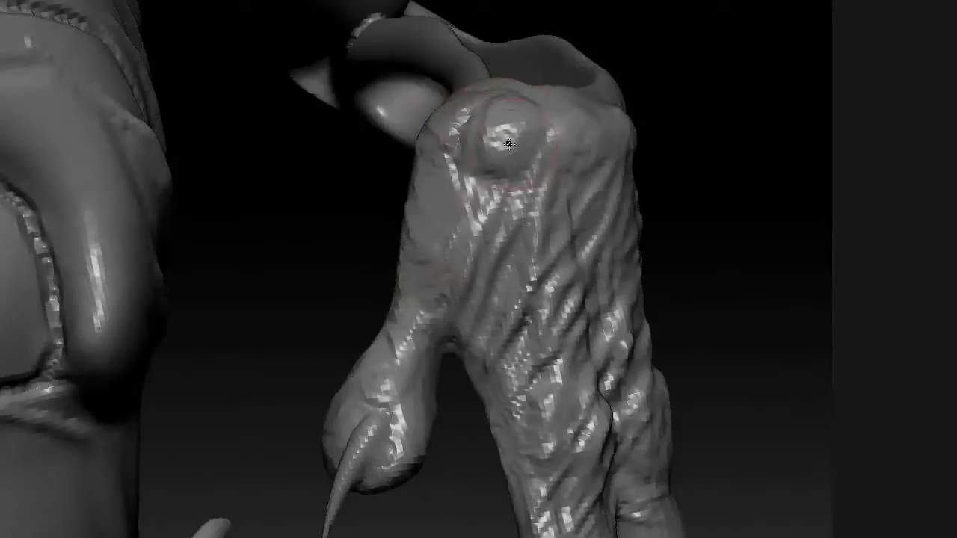
key(space)
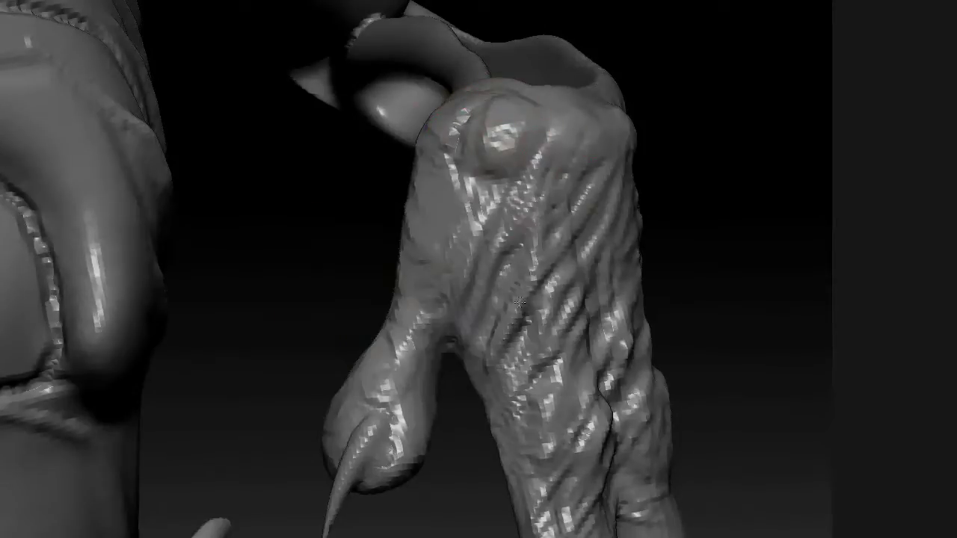
drag(509, 315, 492, 347)
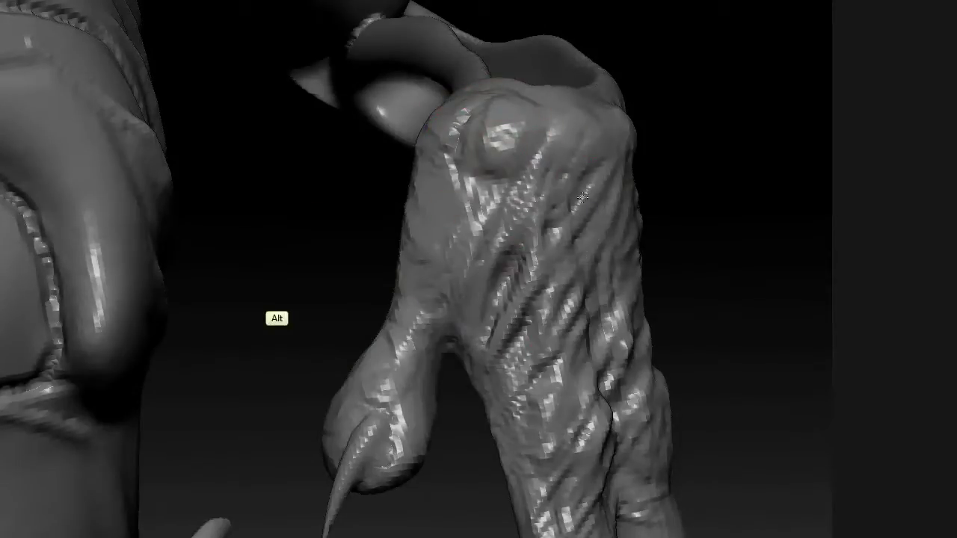
Refine the wrinkles on the back of the hand and add tendon and knuckle detail down the outer finger
right_drag(561, 205, 500, 193)
key(space)
click(549, 175)
mouse_move(444, 146)
right_down()
mouse_move(440, 122)
mouse_move(452, 267)
right_up()
key(space)
drag(523, 213, 527, 391)
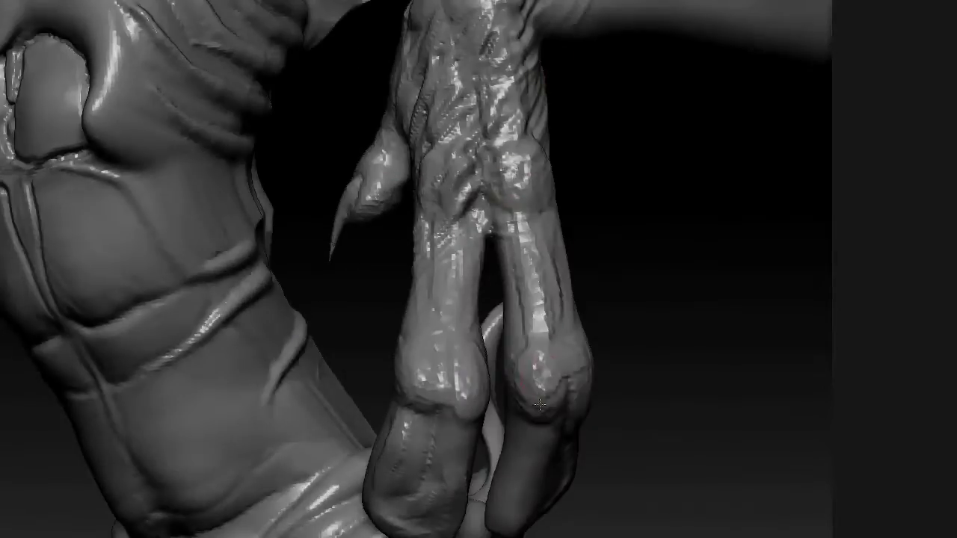
Sculpt rough skin and grooves on the end segments of the fingers and save the file
right_drag(528, 391, 448, 385)
mouse_move(329, 523)
alt+right_down()
mouse_move(273, 317)
mouse_move(362, 299)
mouse_move(387, 270)
mouse_move(358, 293)
alt+right_up()
drag(357, 293, 350, 262)
right_drag(355, 247, 372, 294)
drag(416, 217, 406, 280)
mouse_move(407, 281)
ctrl+right_down()
mouse_move(404, 232)
mouse_move(299, 254)
mouse_move(276, 318)
mouse_move(379, 271)
mouse_move(362, 298)
ctrl+right_up()
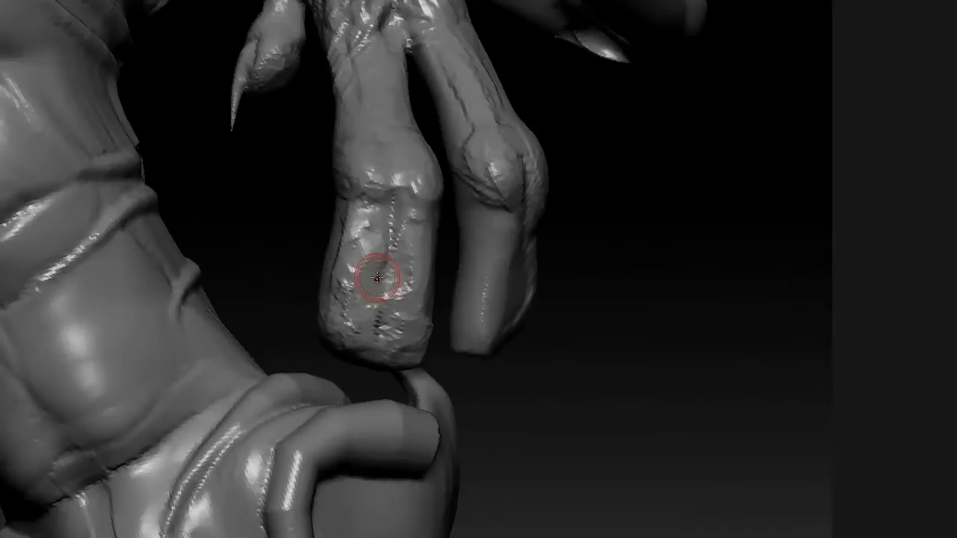
alt+drag(310, 333, 370, 345)
key(ctrl+s)
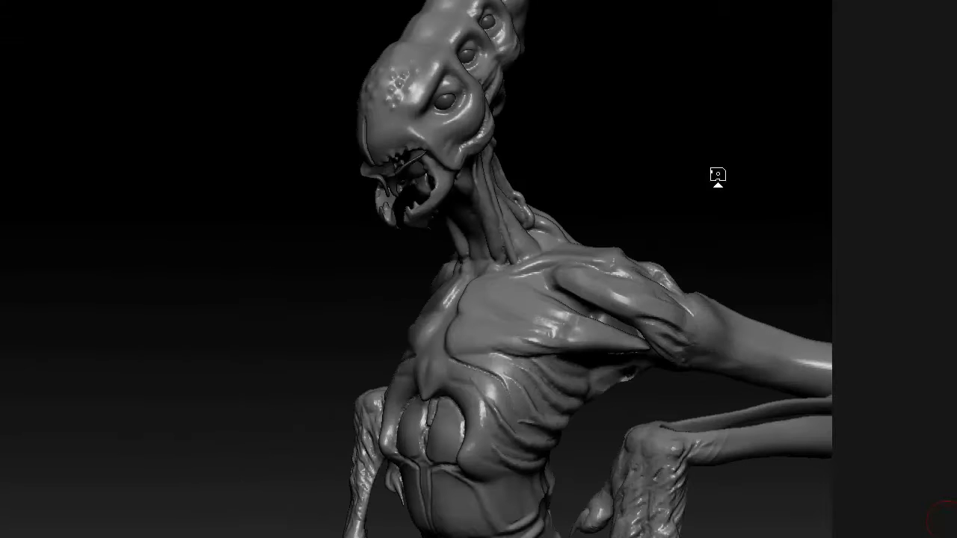
Sculpt rounded, creased pads along the undersides of both fingers
mouse_move(673, 188)
mouse_down()
mouse_move(476, 236)
mouse_move(348, 205)
mouse_move(256, 220)
mouse_move(286, 154)
mouse_move(275, 270)
mouse_move(363, 321)
mouse_move(507, 293)
mouse_move(187, 276)
mouse_move(262, 337)
mouse_up()
key(space)
key(space)
mouse_move(294, 393)
mouse_down()
mouse_move(322, 402)
mouse_move(448, 389)
mouse_up()
drag(169, 376, 198, 404)
drag(204, 359, 217, 341)
mouse_move(389, 359)
mouse_down()
mouse_move(269, 381)
mouse_move(250, 365)
mouse_up()
mouse_move(374, 329)
mouse_down()
mouse_move(423, 271)
mouse_move(389, 231)
mouse_move(448, 308)
mouse_move(455, 303)
mouse_up()
drag(513, 264, 495, 281)
drag(568, 359, 418, 329)
drag(333, 250, 361, 221)
drag(360, 153, 383, 184)
drag(318, 126, 335, 166)
mouse_move(449, 314)
mouse_down()
mouse_move(388, 318)
mouse_move(404, 321)
mouse_up()
drag(124, 220, 134, 242)
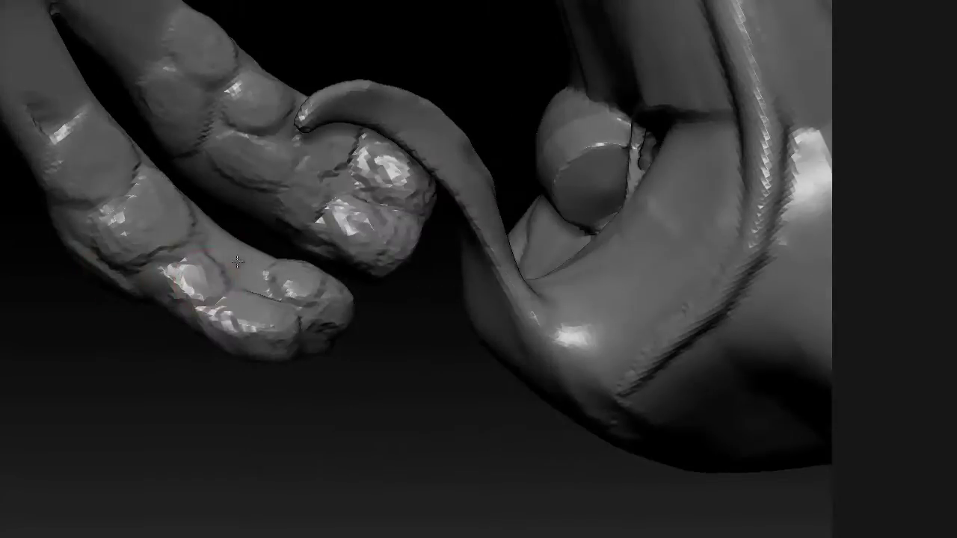
Refine the fingertip pads and the creases separating them
drag(254, 305, 275, 317)
mouse_move(418, 359)
mouse_down()
mouse_move(299, 329)
mouse_move(274, 304)
mouse_up()
drag(479, 299, 419, 246)
mouse_move(337, 168)
mouse_down()
mouse_move(362, 215)
mouse_move(384, 210)
mouse_move(380, 227)
mouse_up()
key(space)
mouse_move(228, 211)
mouse_down()
mouse_move(225, 218)
mouse_move(269, 211)
mouse_up()
mouse_move(442, 206)
mouse_down()
mouse_move(438, 225)
mouse_move(438, 164)
mouse_move(409, 142)
mouse_move(401, 109)
mouse_move(331, 222)
mouse_move(227, 202)
mouse_move(220, 214)
mouse_move(284, 90)
mouse_up()
Insert a sphere into the opening between the two forearm bones using an insert-mesh brush
key(b)
key(t)
key(b)
key(i)
click(289, 327)
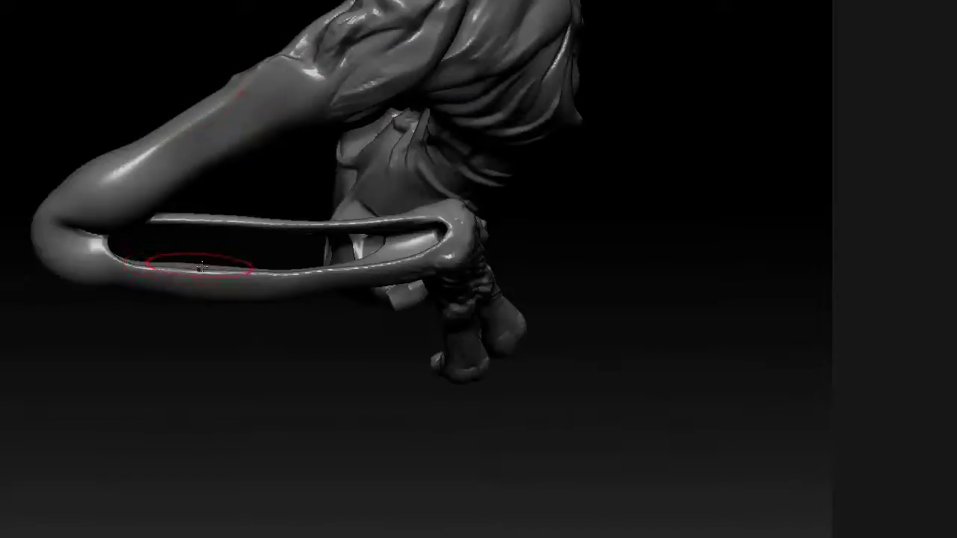
mouse_move(212, 264)
mouse_down()
mouse_move(253, 264)
mouse_move(265, 249)
mouse_up()
Stretch the inserted sphere into a long ellipsoid and move it along the forearm opening toward the wrist
key(r)
drag(182, 254, 557, 244)
mouse_move(557, 244)
mouse_down()
mouse_move(445, 371)
mouse_move(235, 297)
mouse_up()
key(w)
drag(363, 244, 443, 260)
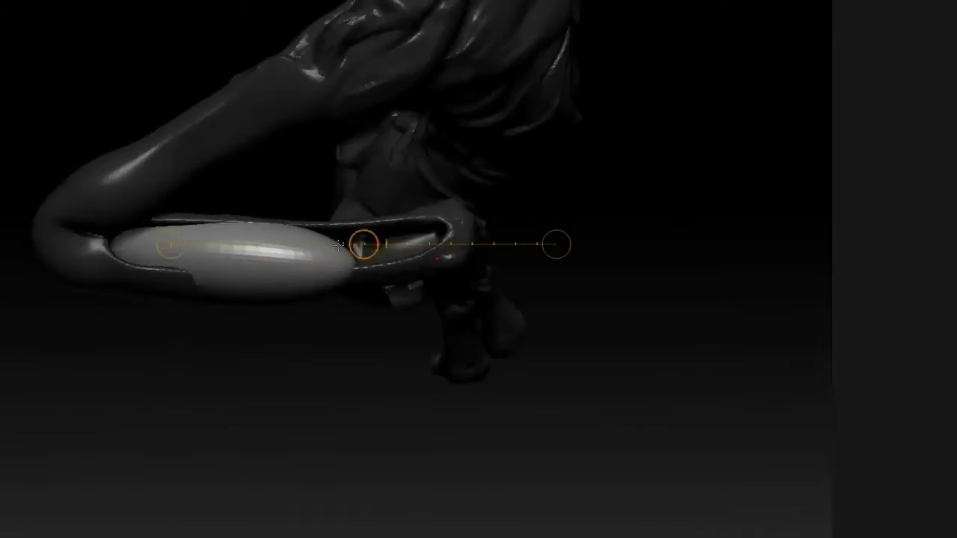
drag(341, 263, 443, 267)
Adjust the elongated muscle form's placement so it spans the forearm from elbow to wrist
drag(374, 294, 149, 276)
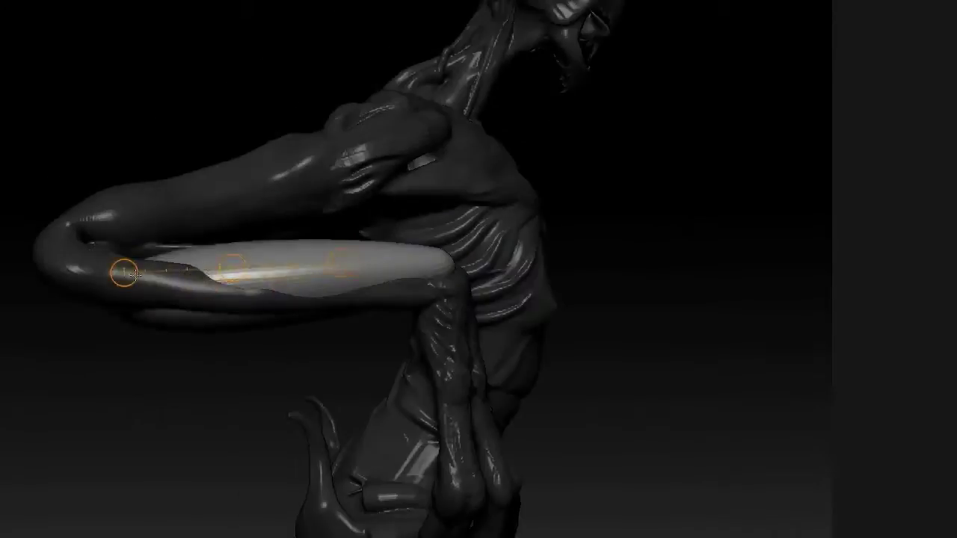
key(space)
drag(186, 356, 196, 356)
drag(255, 273, 256, 261)
drag(428, 258, 423, 268)
key(space)
drag(344, 365, 337, 364)
drag(252, 366, 246, 275)
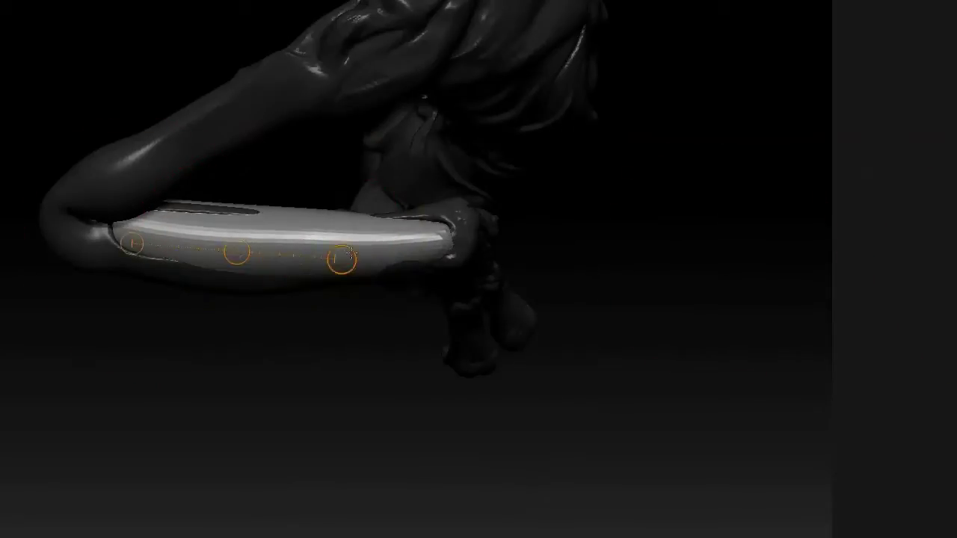
Realign the forearm muscle form with the transpose line, undoing a wrong adjustment
drag(262, 393, 419, 378)
drag(340, 363, 299, 395)
key(ctrl+z)
click(331, 393)
drag(632, 367, 534, 395)
drag(477, 420, 525, 402)
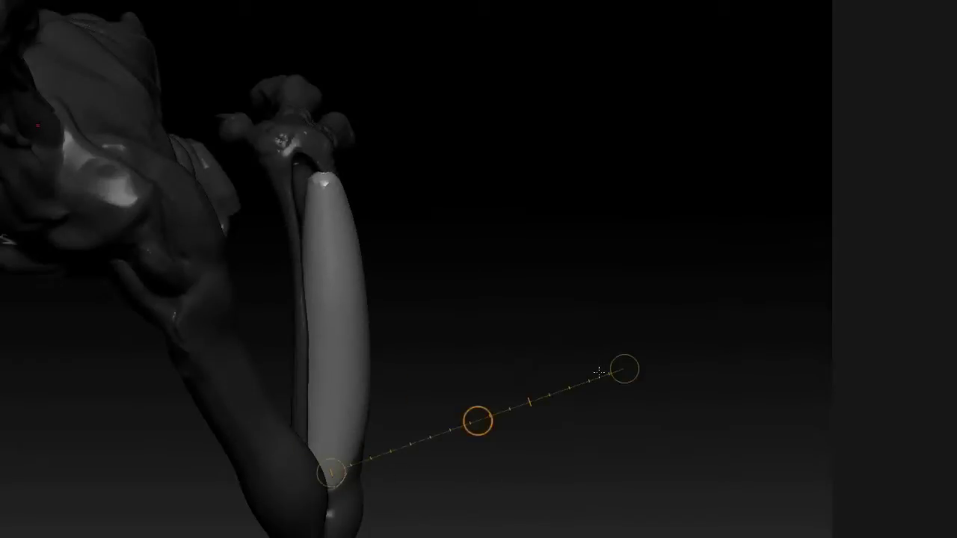
drag(624, 368, 613, 353)
Reshape the inserted muscle's ends and sides to follow the forearm opening, and undo the last adjustment
drag(339, 413, 323, 207)
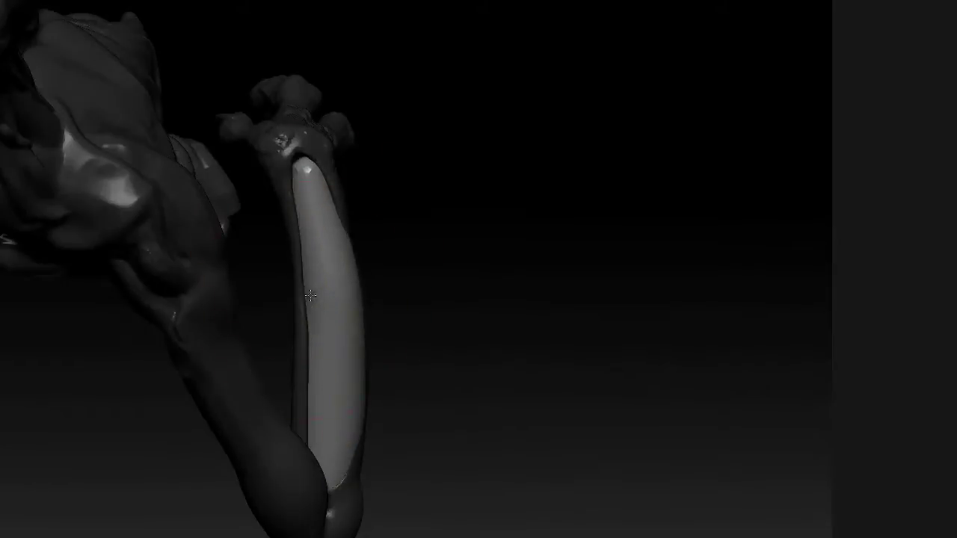
drag(364, 362, 356, 363)
drag(352, 268, 342, 234)
drag(272, 161, 263, 174)
mouse_move(299, 112)
mouse_down()
mouse_move(276, 75)
mouse_move(307, 247)
mouse_up()
drag(310, 291, 320, 272)
mouse_move(299, 314)
mouse_down()
mouse_move(342, 118)
mouse_move(326, 165)
mouse_move(217, 209)
mouse_up()
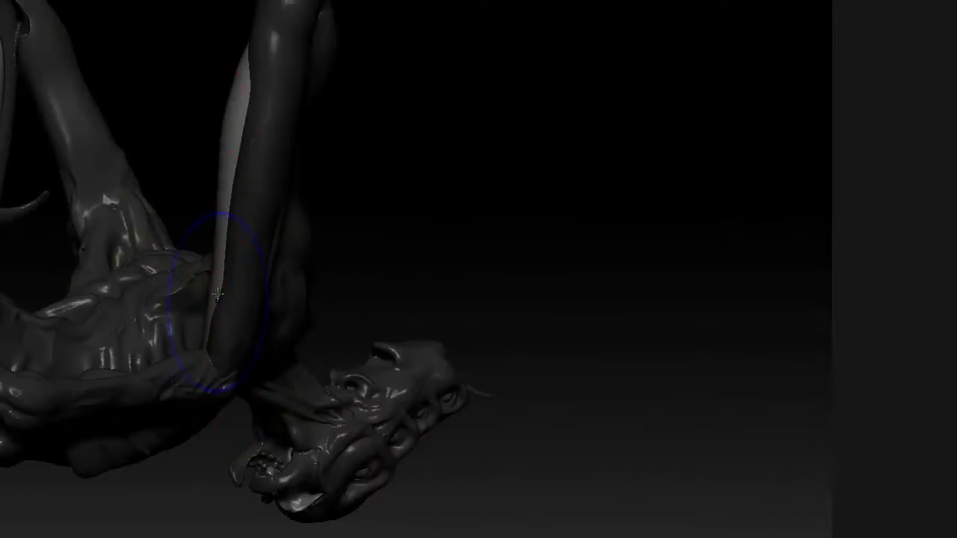
drag(256, 106, 327, 241)
mouse_move(373, 401)
mouse_down()
mouse_move(331, 295)
mouse_move(309, 286)
mouse_move(329, 328)
mouse_move(378, 360)
mouse_move(280, 295)
mouse_move(261, 199)
mouse_move(324, 270)
mouse_up()
key(ctrl+z)
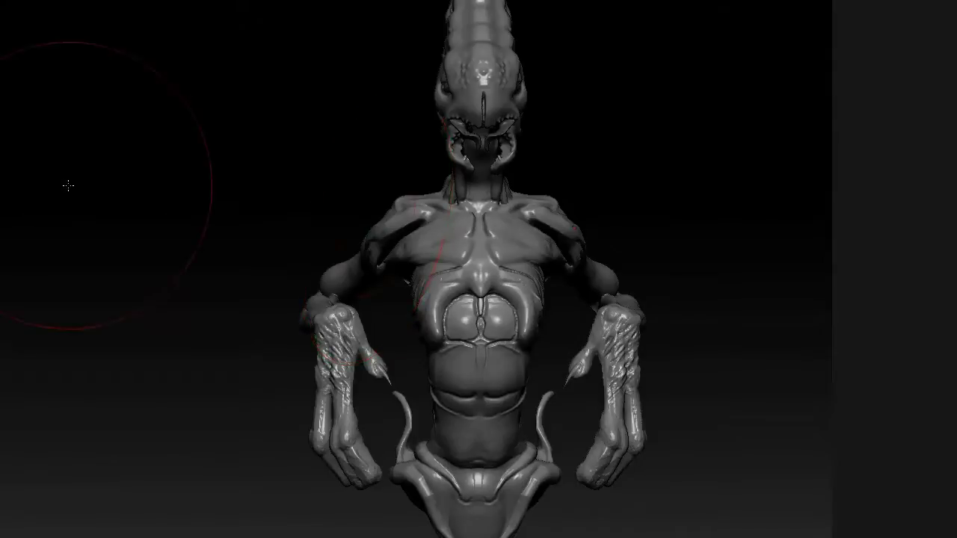
Sculpt a bony elbow with creases and folds where the forearm meets the upper arm
mouse_move(120, 259)
mouse_down()
mouse_move(241, 187)
mouse_move(306, 192)
mouse_move(295, 196)
mouse_move(352, 302)
mouse_move(342, 318)
mouse_move(337, 305)
mouse_up()
drag(216, 389, 196, 350)
drag(315, 291, 318, 278)
mouse_move(217, 237)
mouse_down()
mouse_move(341, 238)
mouse_move(363, 191)
mouse_move(397, 227)
mouse_move(314, 317)
mouse_up()
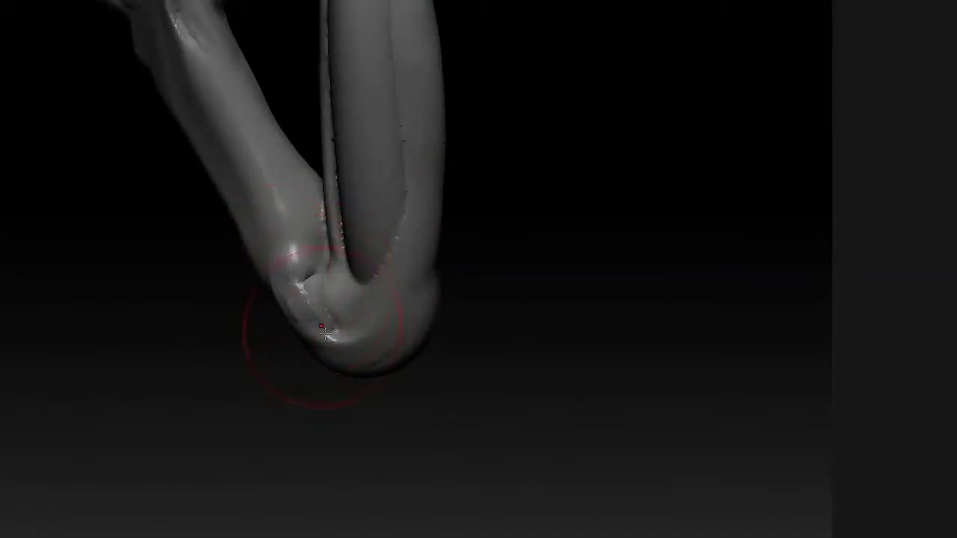
right_drag(333, 347, 337, 188)
drag(338, 189, 355, 388)
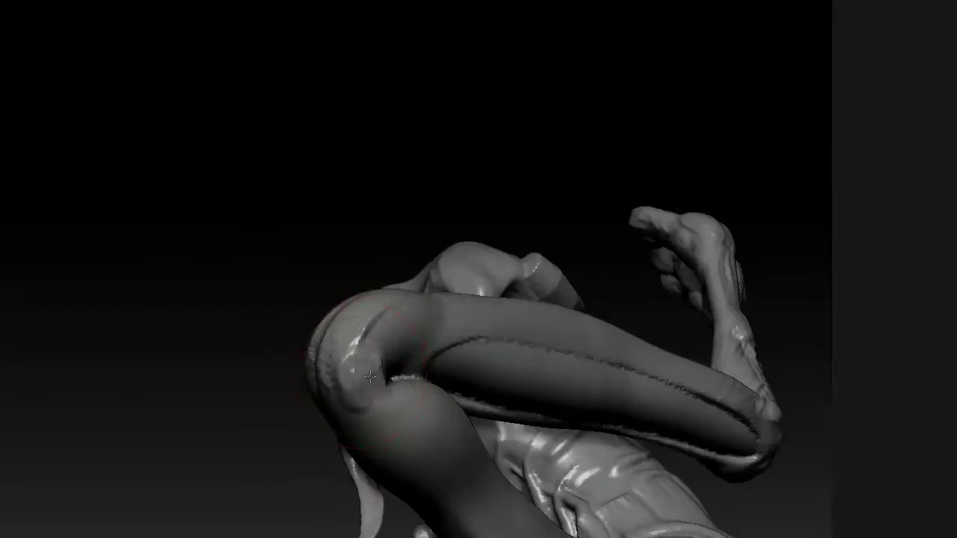
mouse_move(388, 337)
mouse_down()
mouse_move(378, 359)
mouse_move(404, 329)
mouse_move(423, 278)
mouse_up()
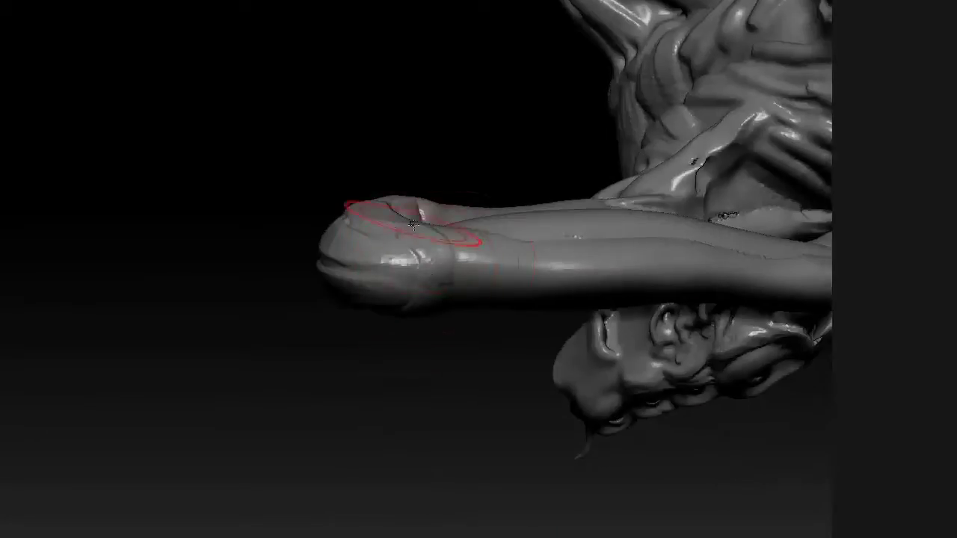
Refine the elbow's skin folds and define the muscle groove on the lower end of the upper arm
mouse_move(459, 232)
mouse_down()
mouse_move(459, 299)
mouse_move(346, 353)
mouse_move(275, 348)
mouse_up()
mouse_move(215, 458)
mouse_down()
mouse_move(316, 388)
mouse_move(338, 397)
mouse_move(297, 331)
mouse_move(380, 220)
mouse_move(384, 256)
mouse_move(255, 163)
mouse_up()
right_click(384, 256)
ctrl+right_drag(254, 162, 187, 146)
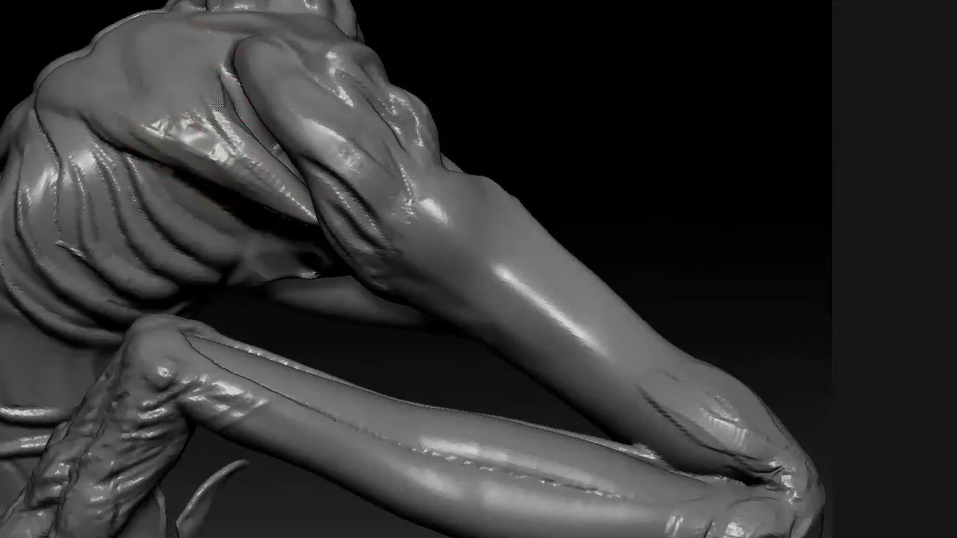
right_drag(202, 35, 184, 27)
drag(271, 161, 247, 128)
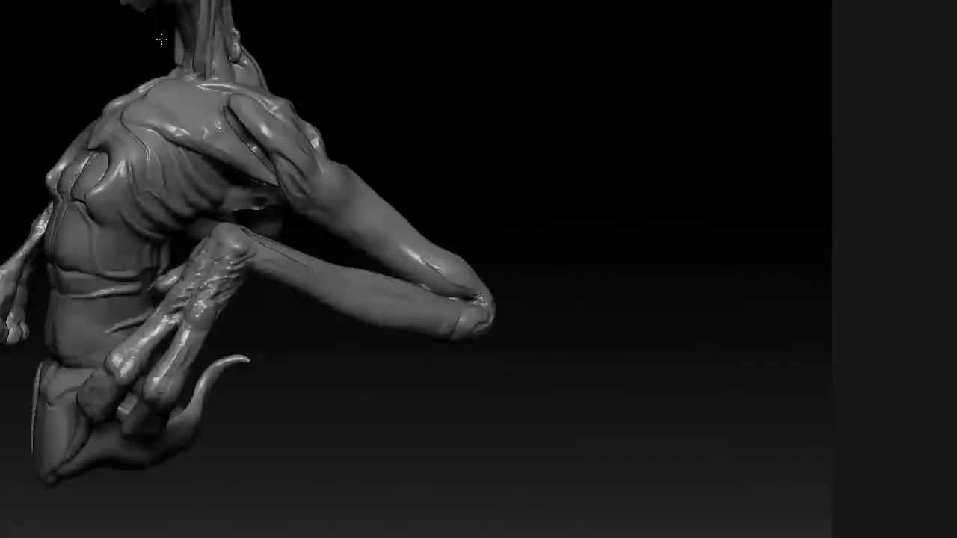